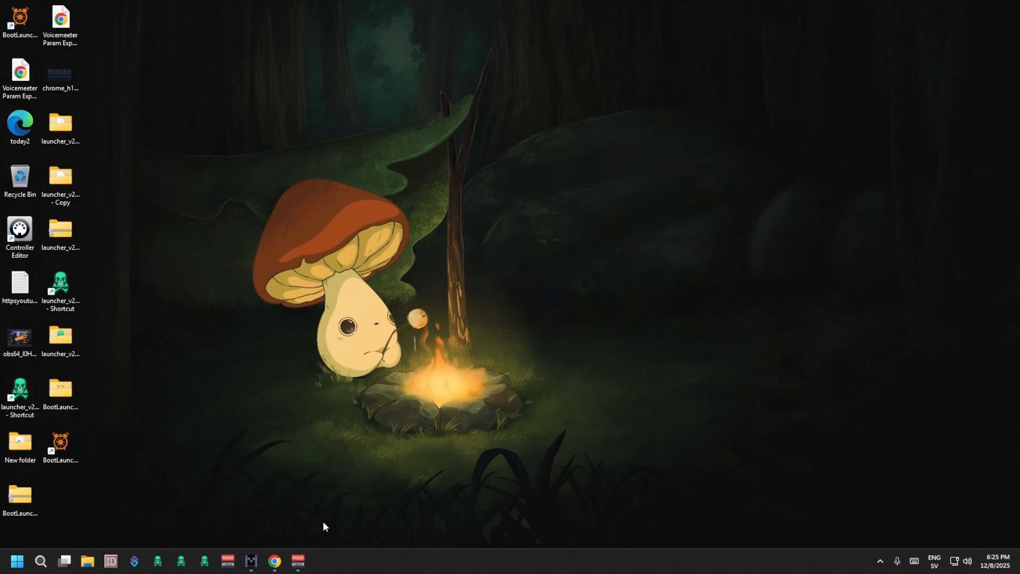
Bring up the Voicemeeter Potato mixer window to view it and minimize it again.
left_click(299, 564)
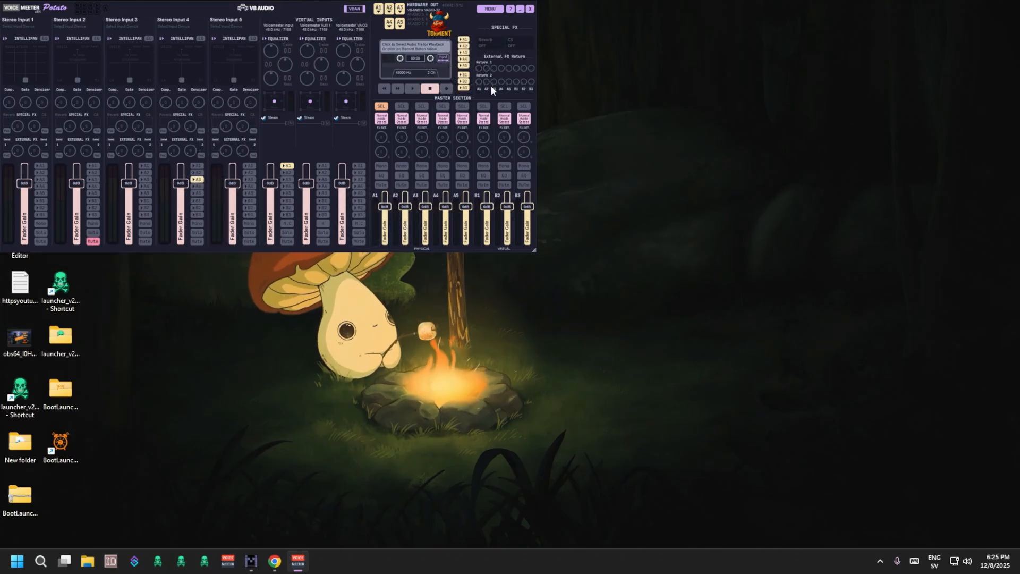
left_click(519, 11)
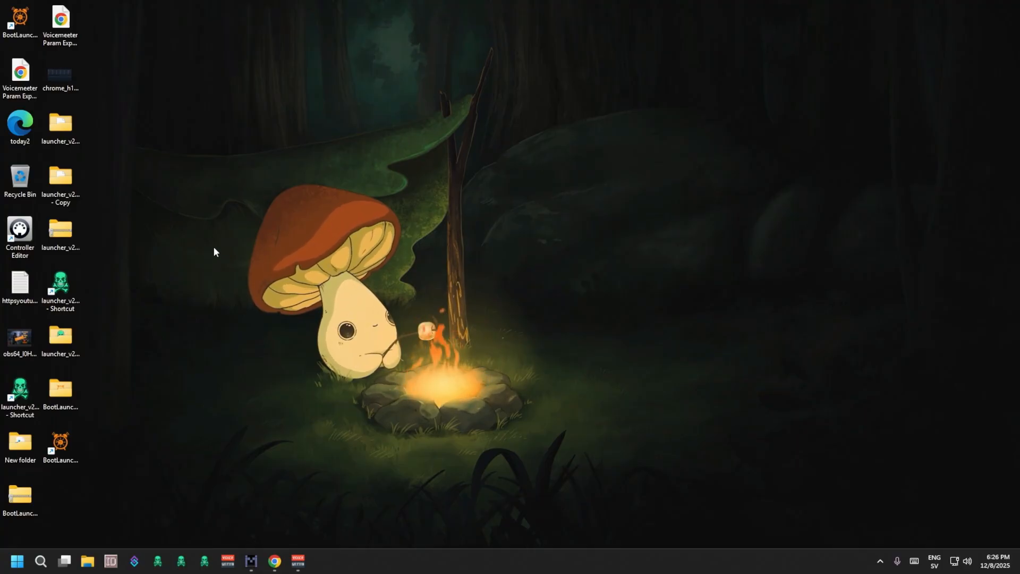
Switch to Chrome and review the assets of the BootLauncherLite snapshot_latest release on GitHub.
left_click(272, 560)
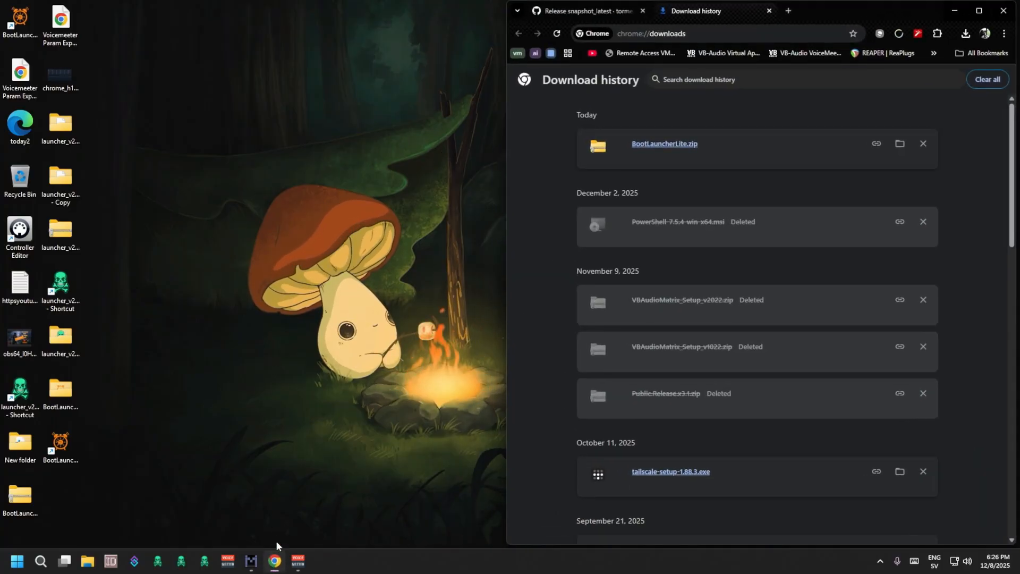
left_click(601, 11)
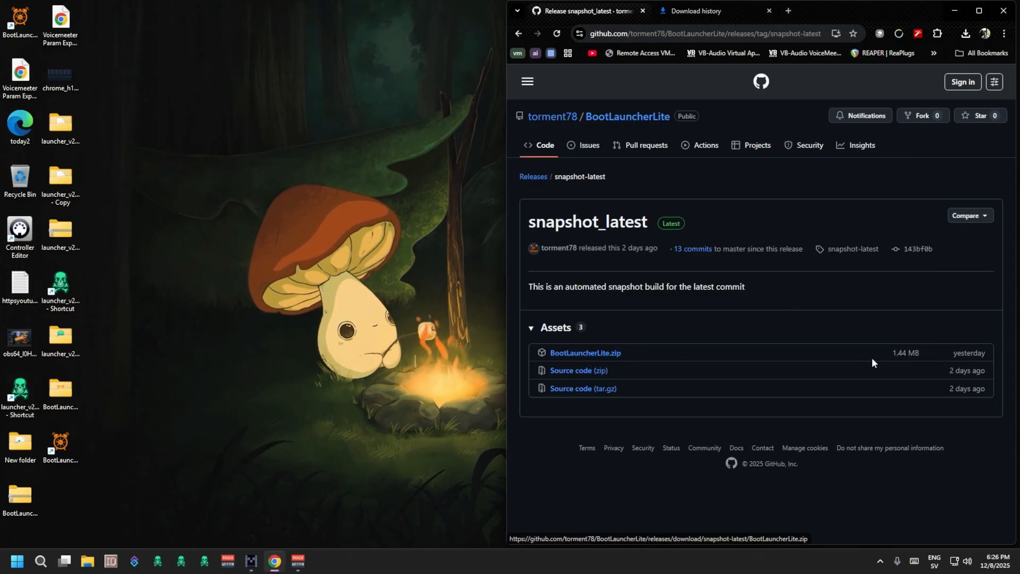
mouse_move(971, 355)
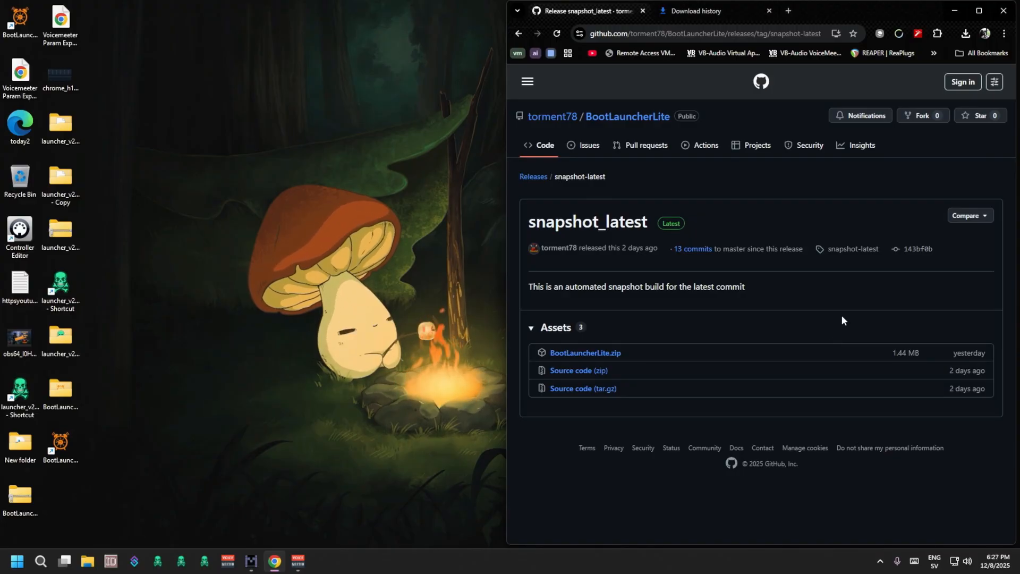
Show the downloaded BootLauncherLite.zip in its folder from the download history and check its extraction option.
left_click(687, 11)
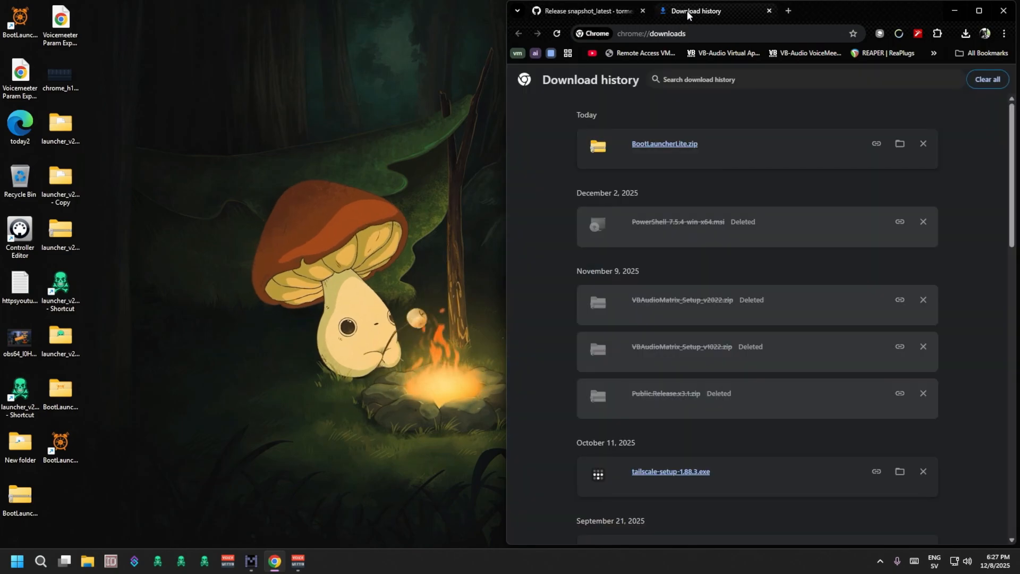
left_click(899, 143)
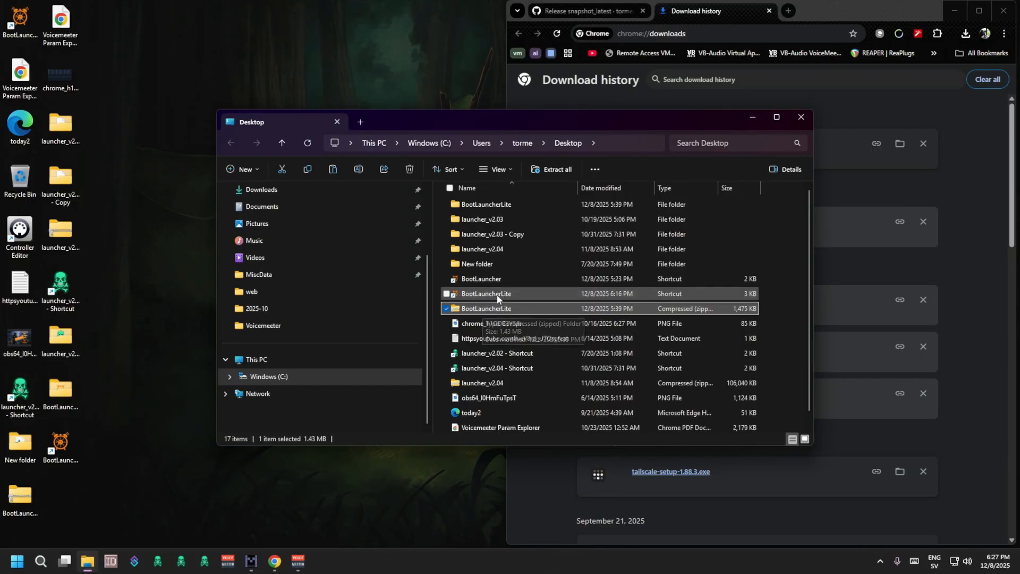
right_click(499, 316)
right_click(487, 305)
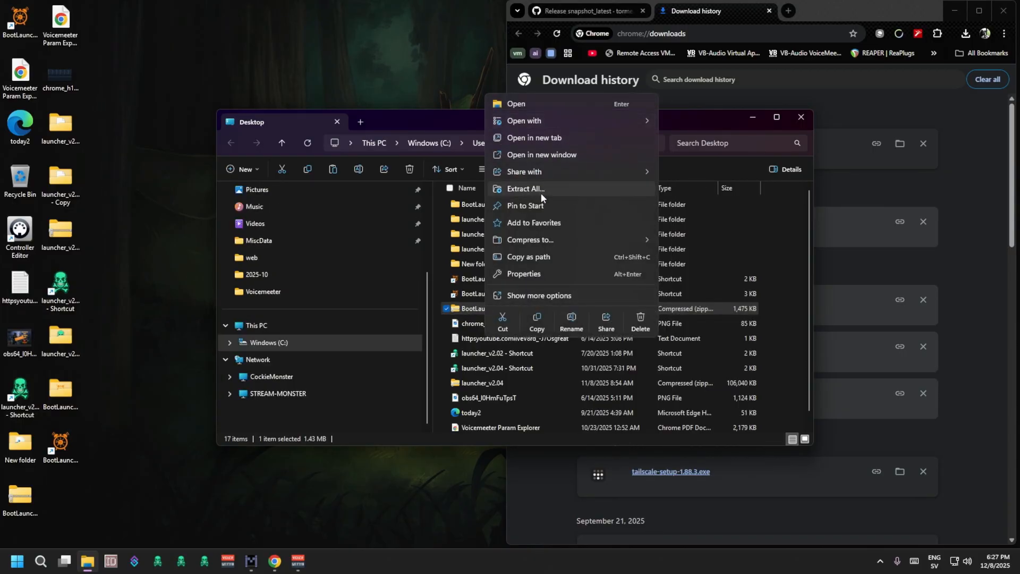
left_click(438, 215)
Launch the BootLauncherLite application from the extracted BootLauncherLite folder and clear away the folder and browser windows.
double_click(502, 209)
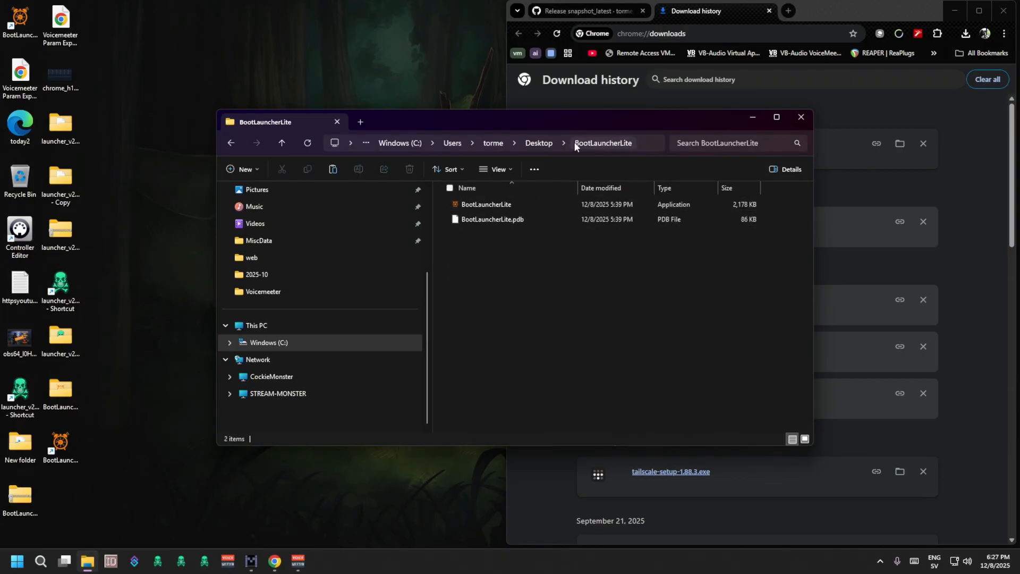
left_click(485, 205)
double_click(484, 204)
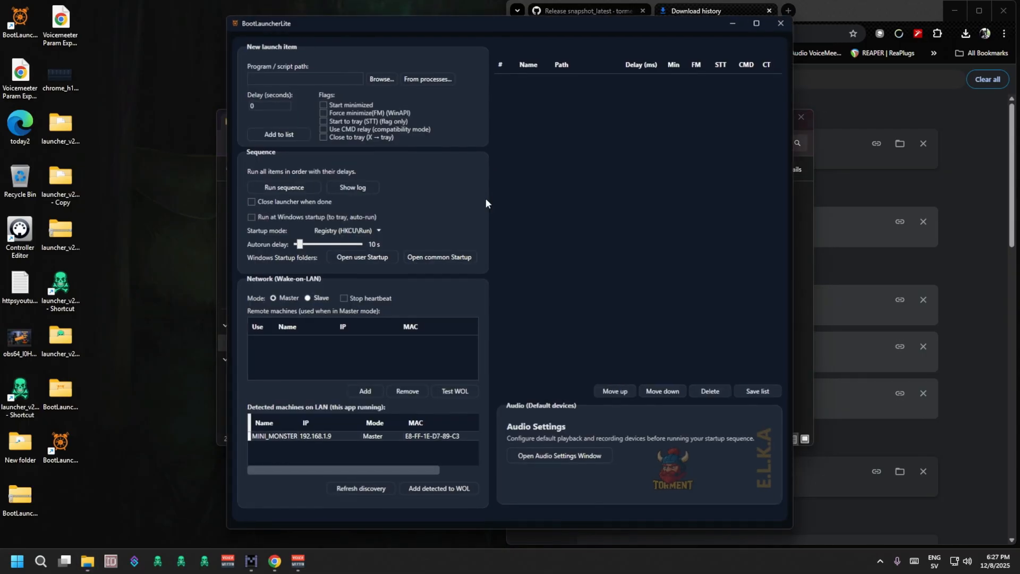
left_click(802, 118)
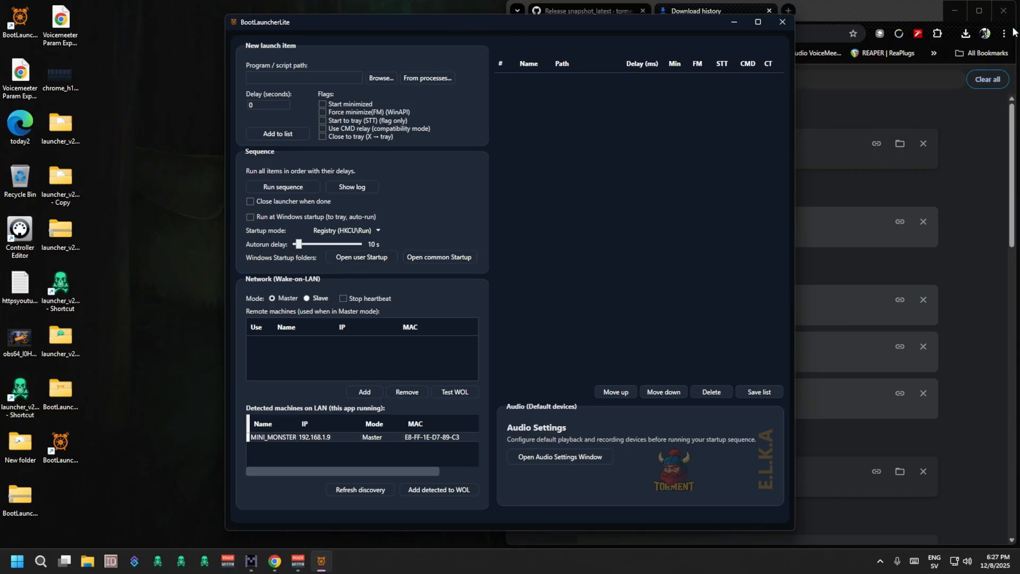
left_click(957, 11)
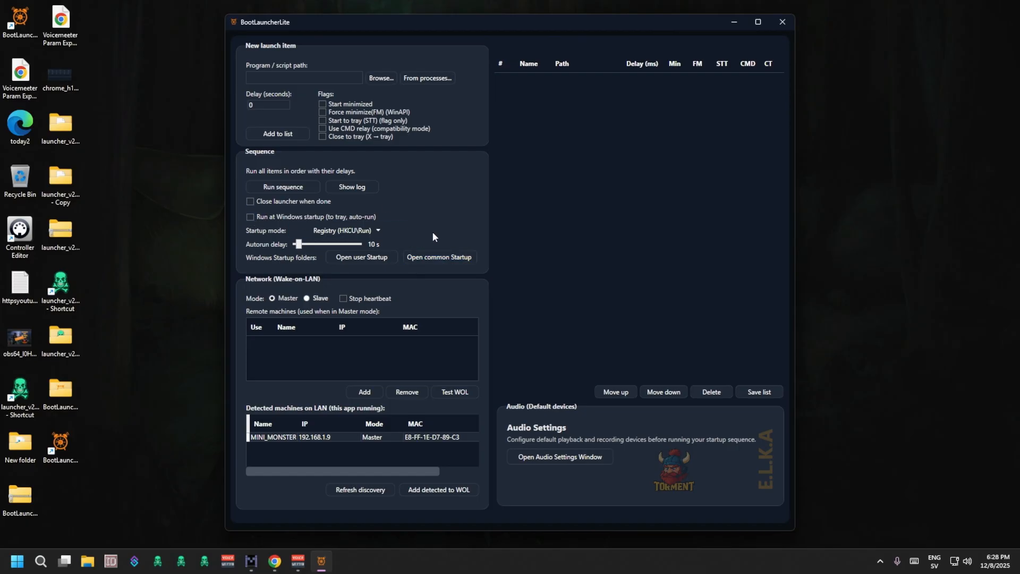
Inspect the user and common Windows Startup folders from the launcher, closing each one after viewing.
left_click(287, 217)
left_click(349, 260)
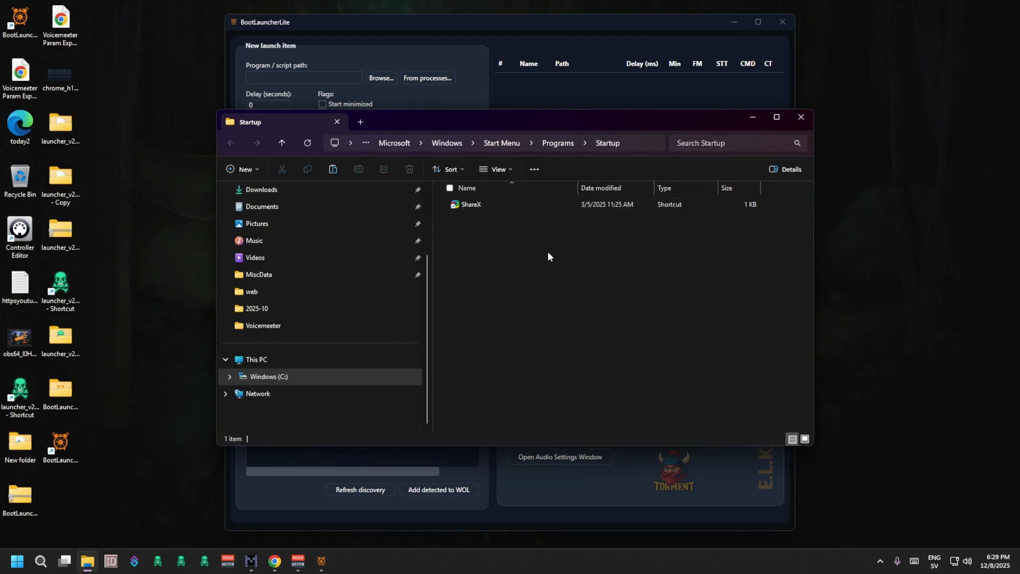
left_click(801, 117)
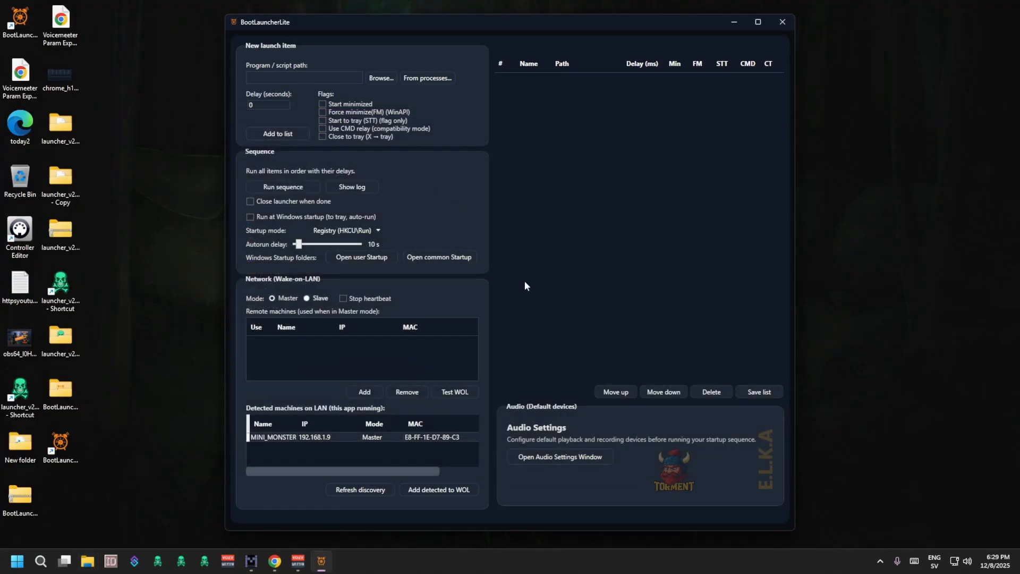
left_click(445, 259)
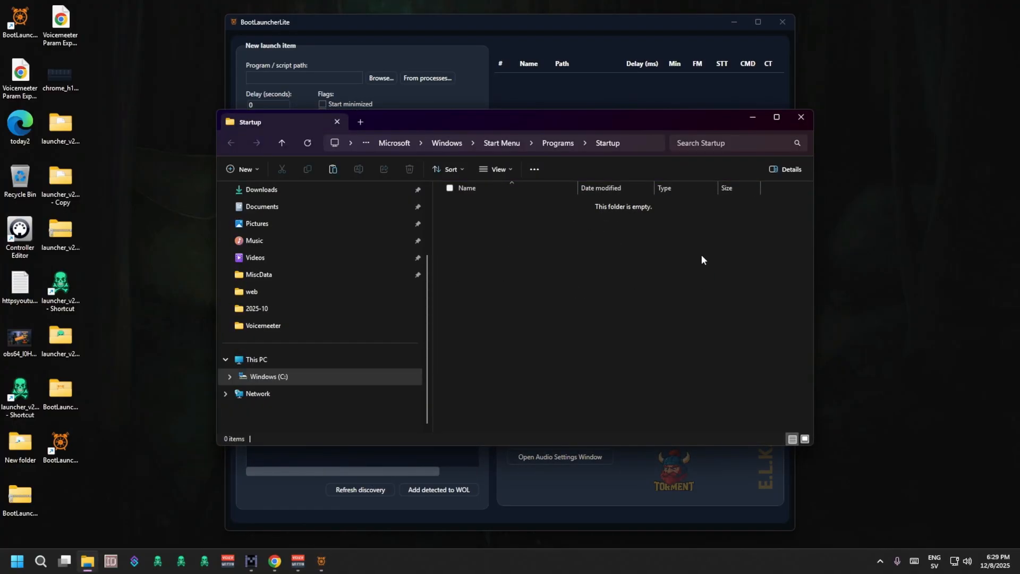
left_click(801, 118)
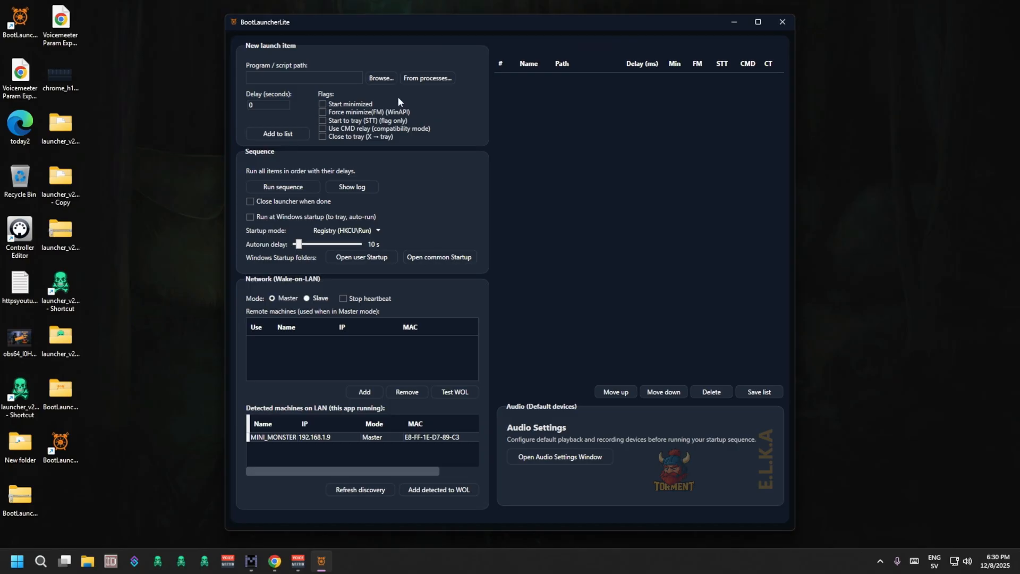
left_click(387, 78)
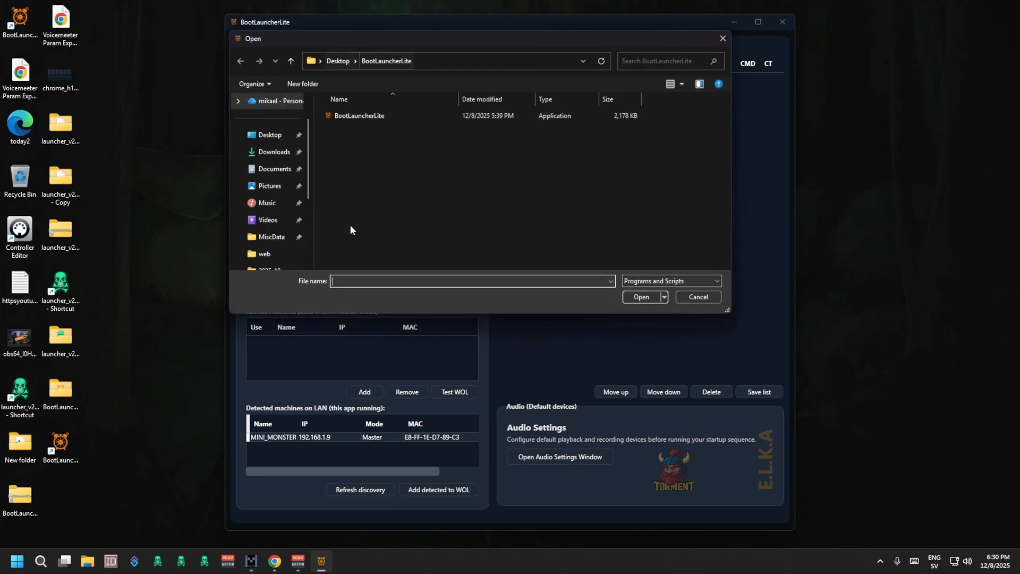
scroll(289, 198, "down", 3)
scroll(284, 145, "up", 1)
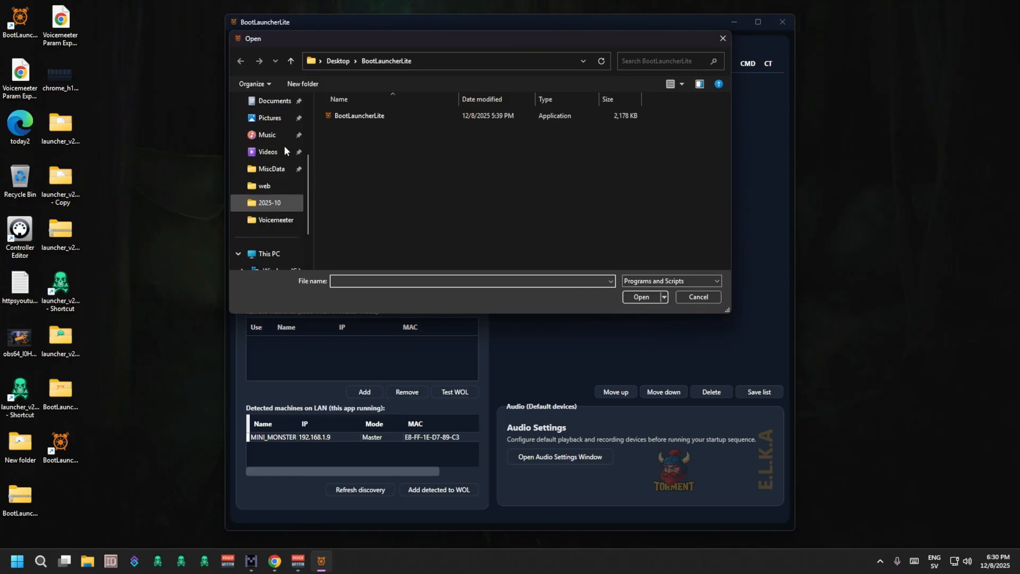
scroll(283, 154, "up", 2)
scroll(257, 167, "down", 3)
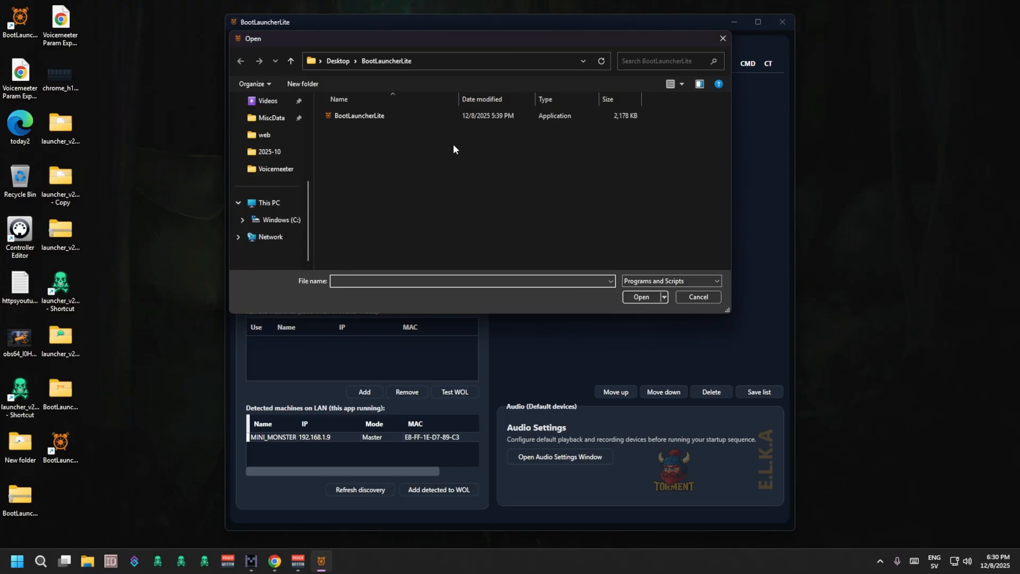
left_click(712, 296)
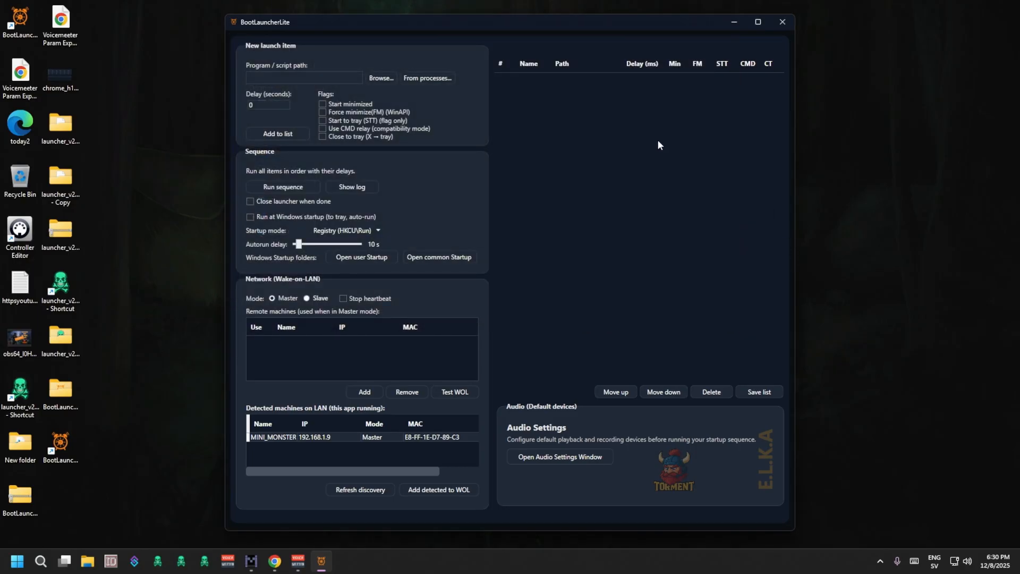
Add chrome from the running processes to the launch list with a 30-second delay.
left_click(423, 80)
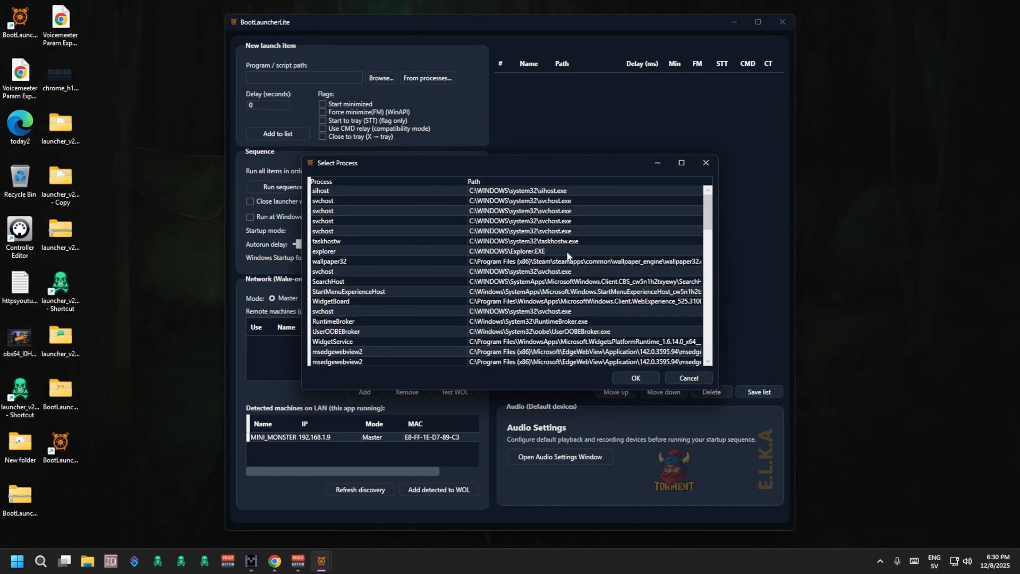
scroll(558, 311, "down", 20)
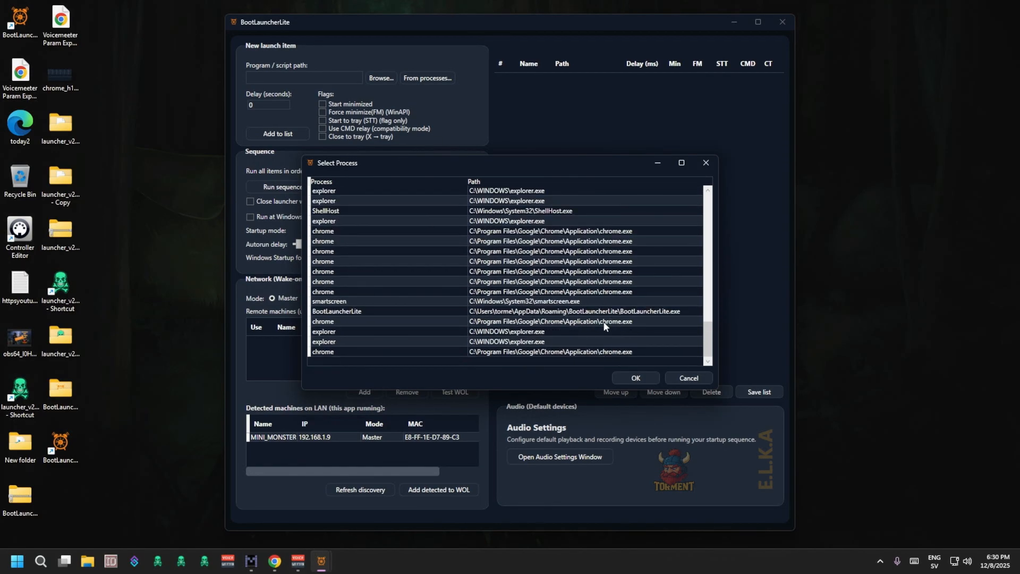
left_click(575, 352)
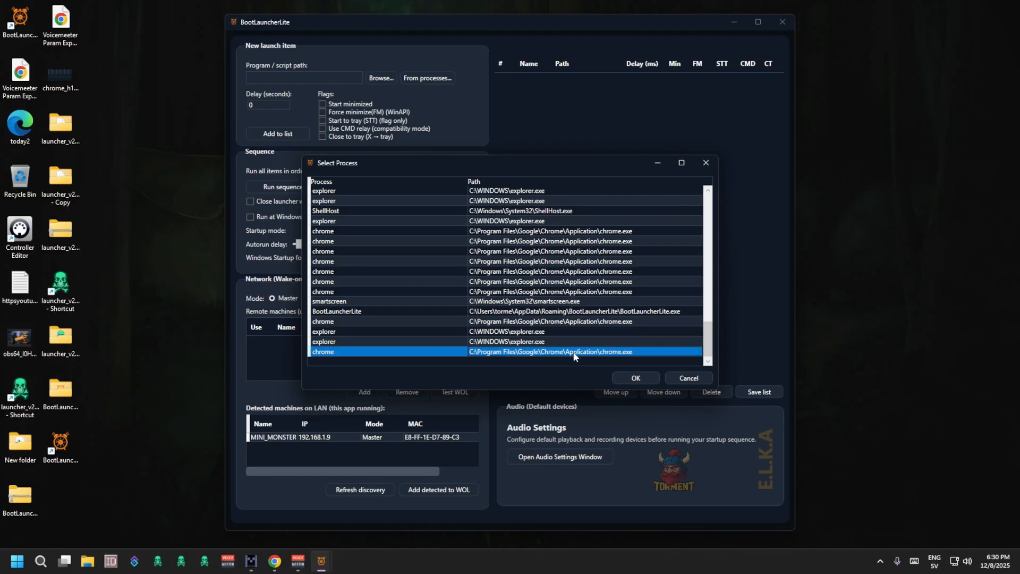
left_click(635, 377)
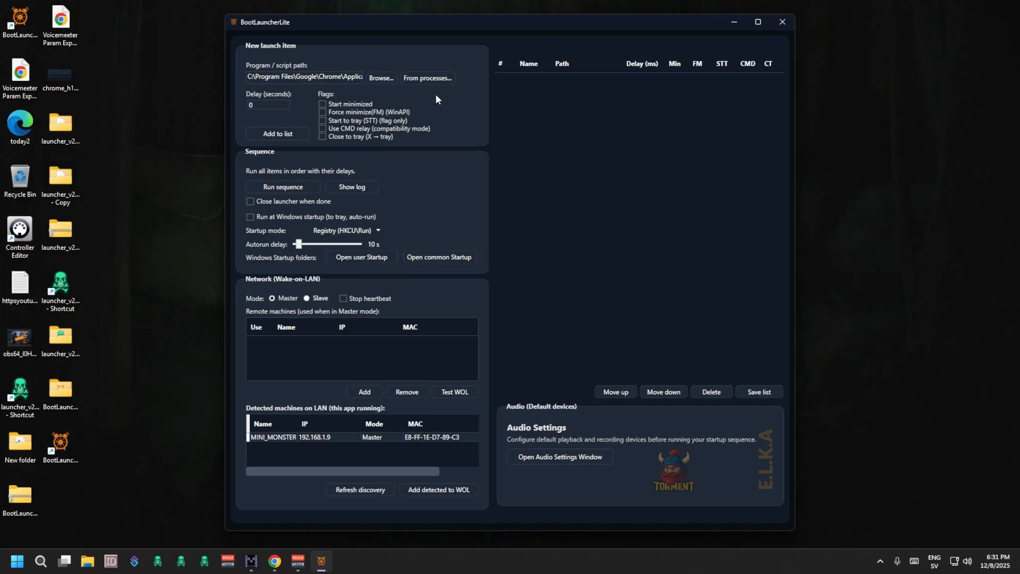
left_click(285, 103)
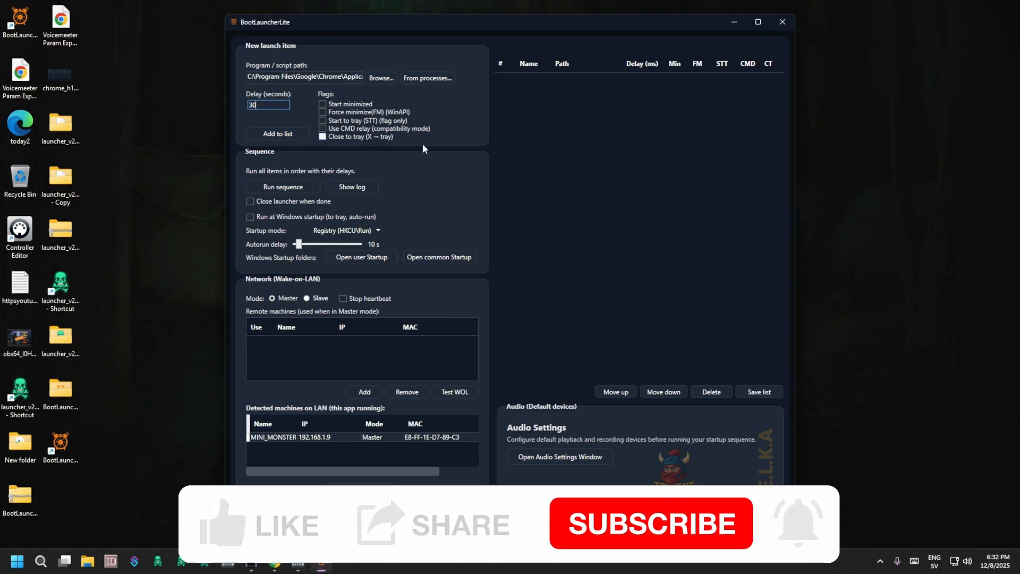
left_click(277, 133)
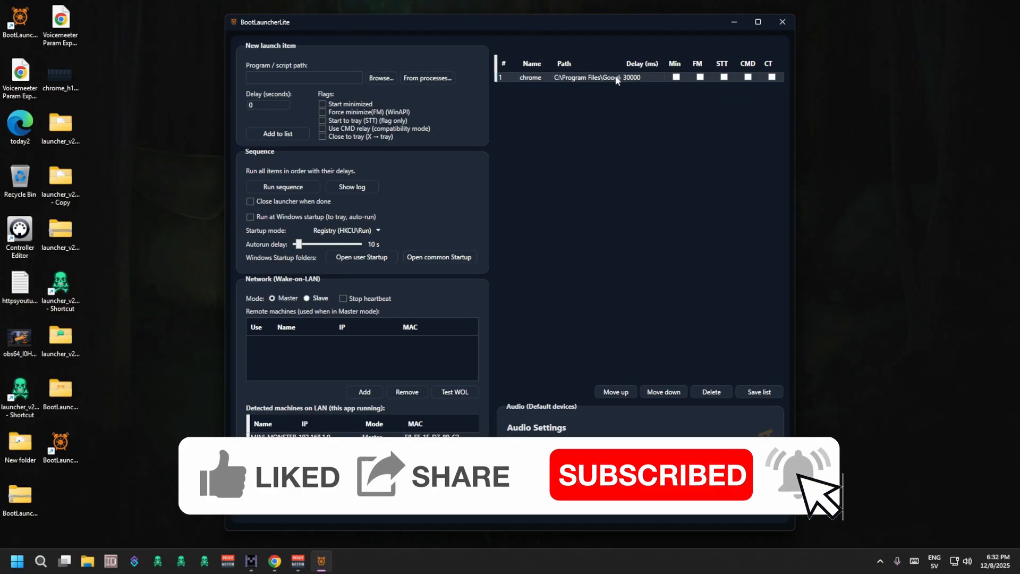
Add a second chrome entry from the running processes to the launch list with a delay of 0 seconds.
left_click(440, 87)
scroll(507, 362, "down", 10)
left_click(440, 355)
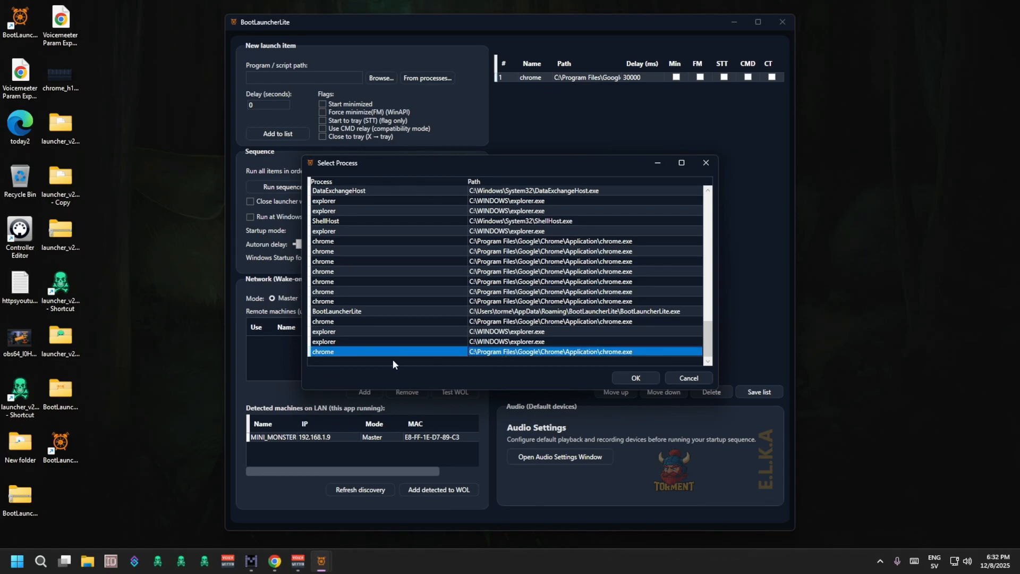
left_click(621, 378)
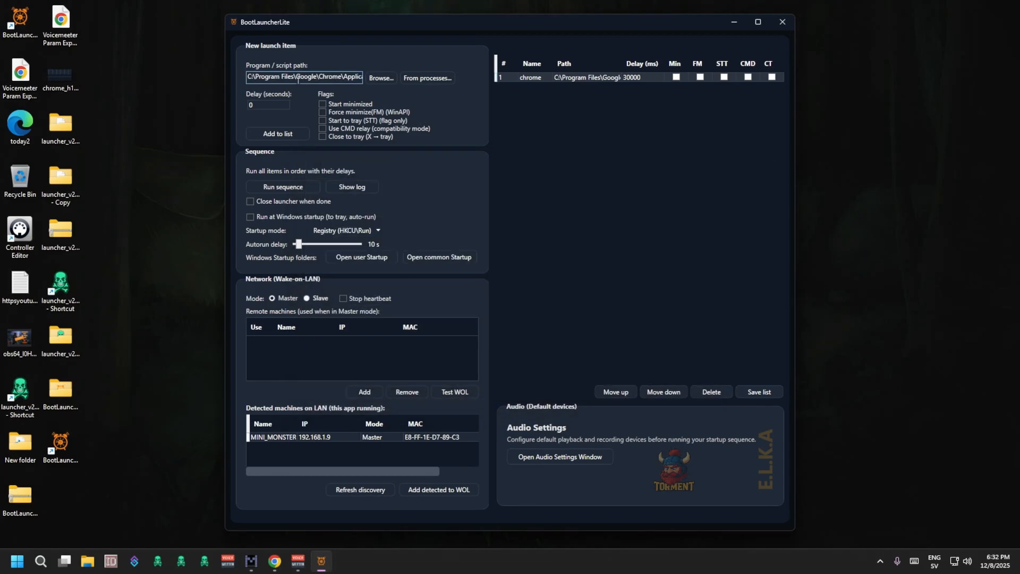
left_click(259, 104)
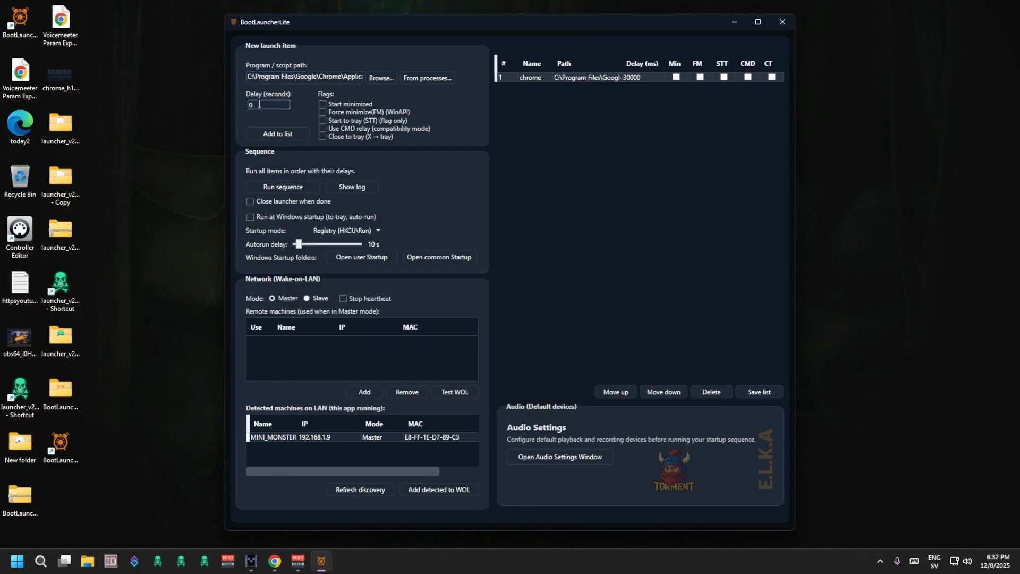
left_click(276, 135)
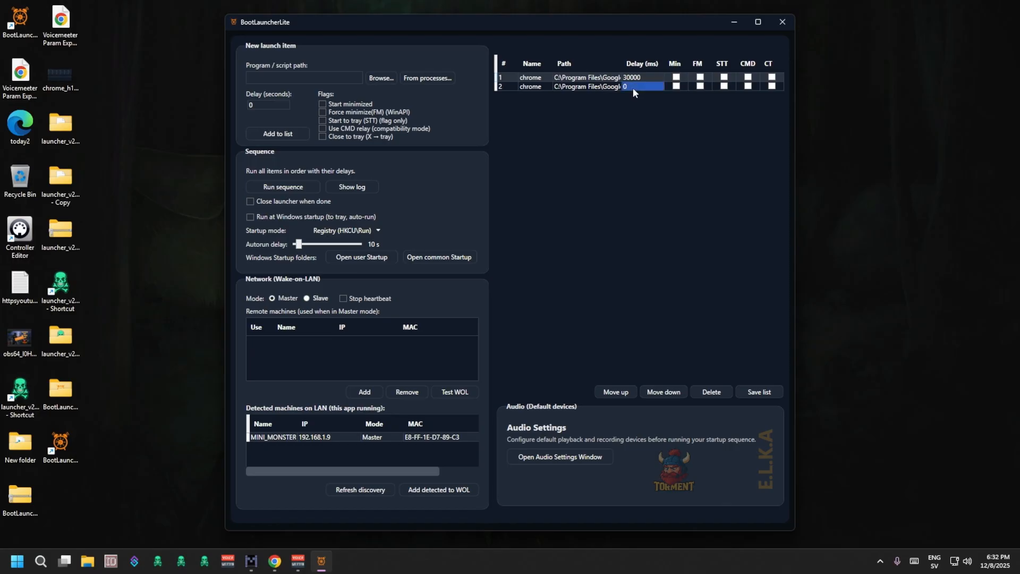
Open the launch attributes of the second chrome item, try the argument "/hide" and clear it again.
left_click(598, 87)
double_click(590, 88)
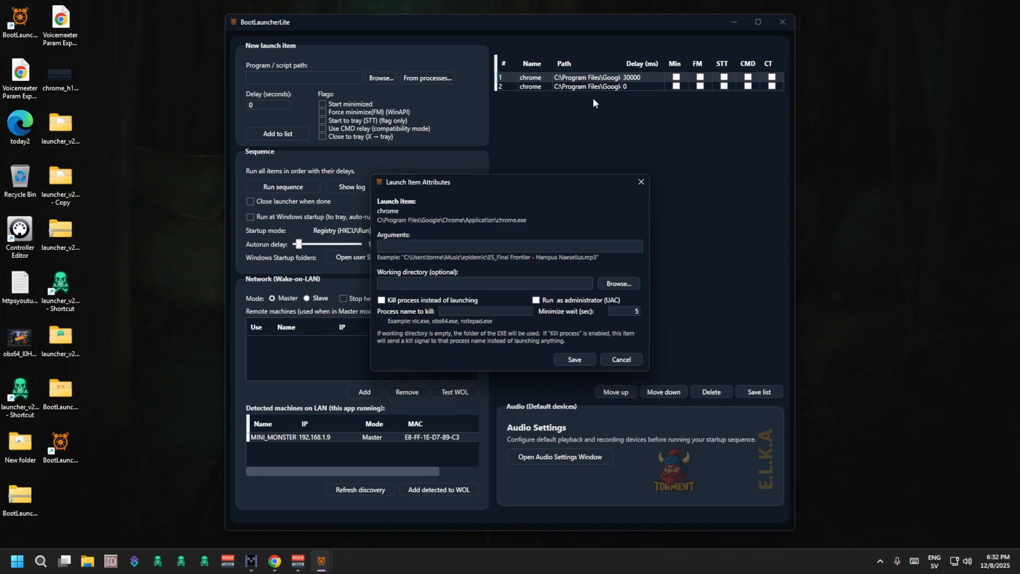
left_click(421, 245)
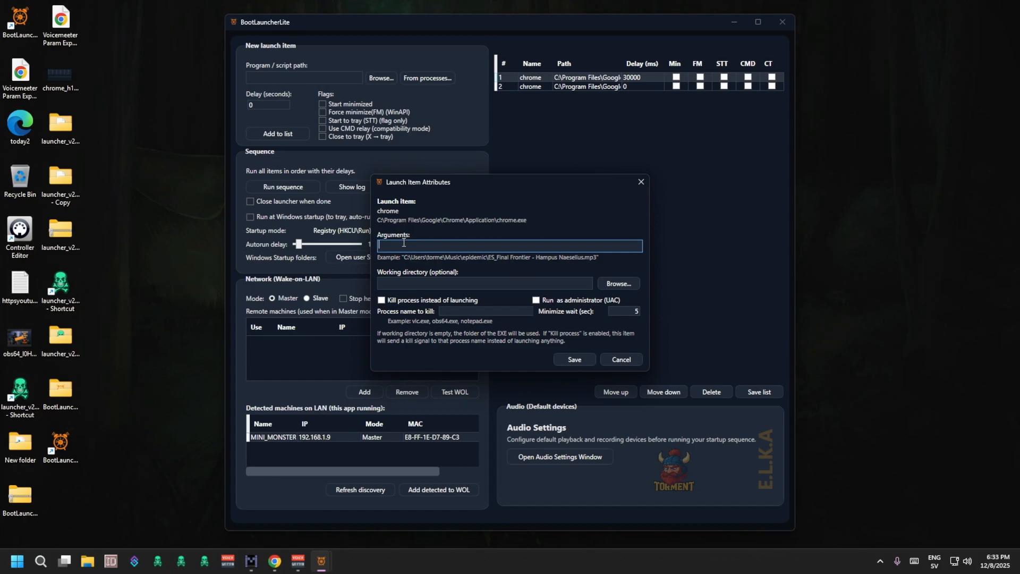
type("/hide")
key("BackSpace")
key("BackSpace")
key("BackSpace")
key("BackSpace")
key("BackSpace")
Enable "Kill process instead of launching" for the second chrome item and save its attributes.
left_click(382, 301)
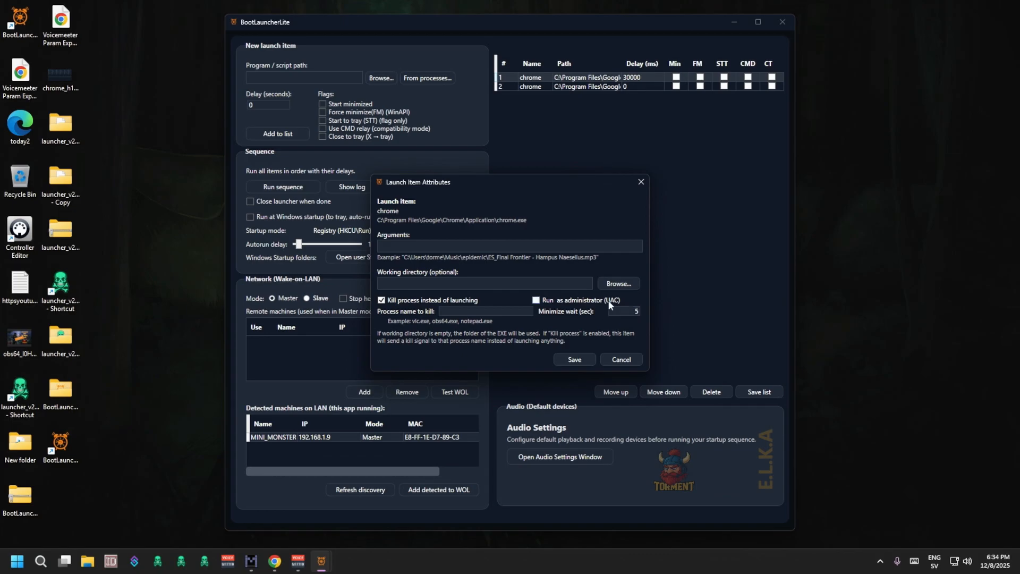
left_click(634, 313)
left_click(572, 358)
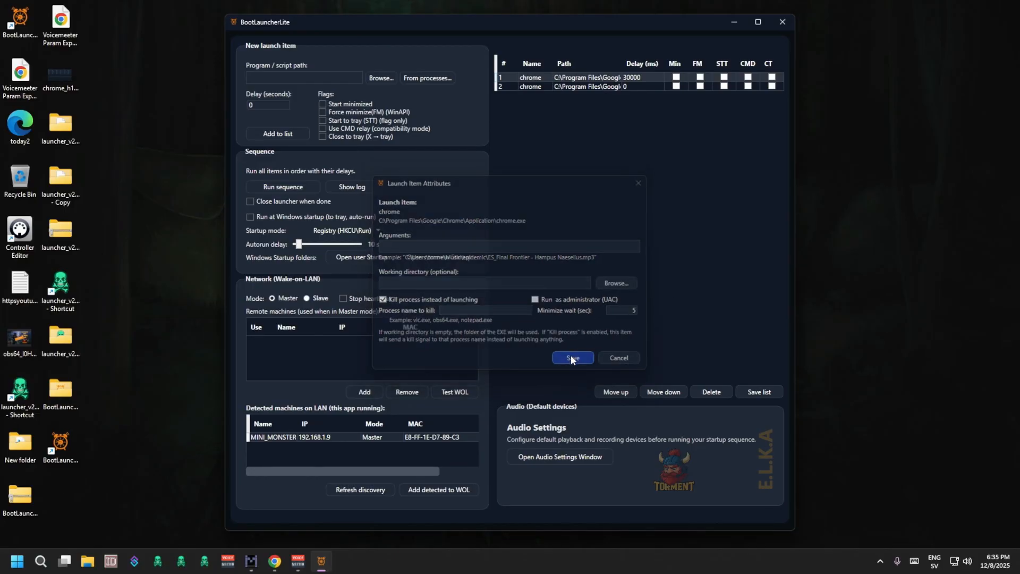
left_click(623, 87)
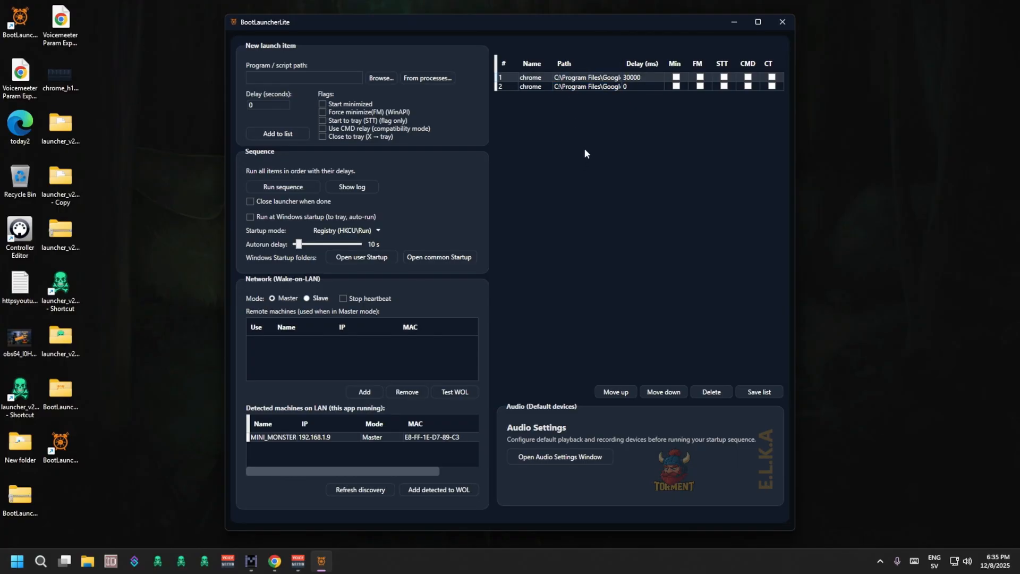
Run the launch sequence containing the two chrome items.
left_click(301, 188)
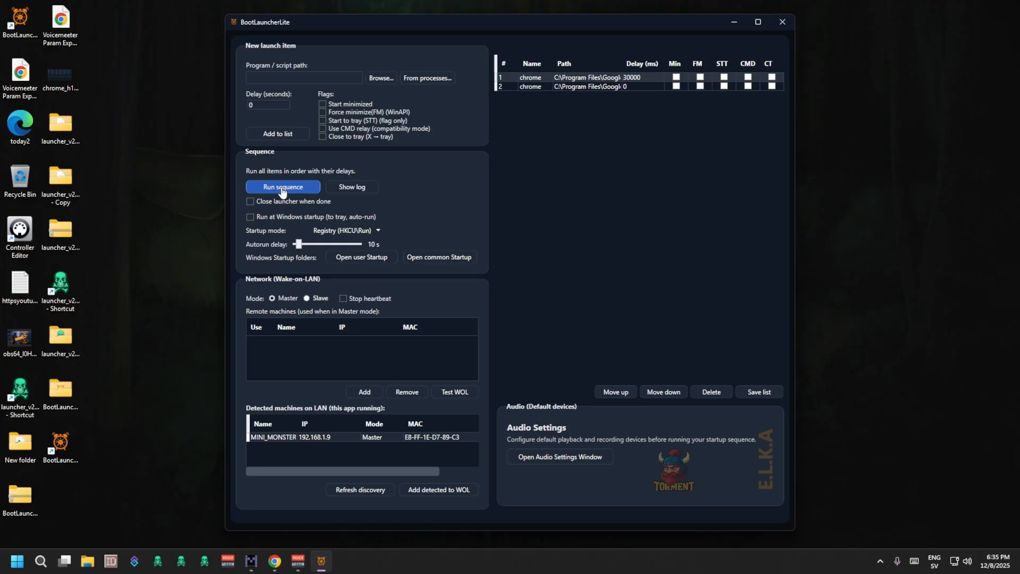
left_click(281, 189)
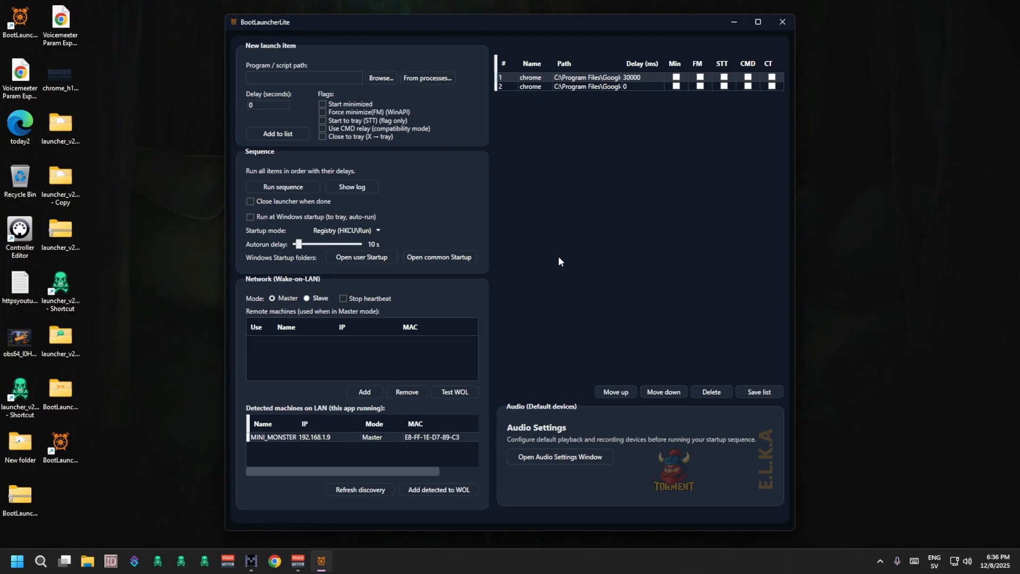
Look through the startup mode options without changing them, and review the log of the launch sequence run.
left_click(342, 230)
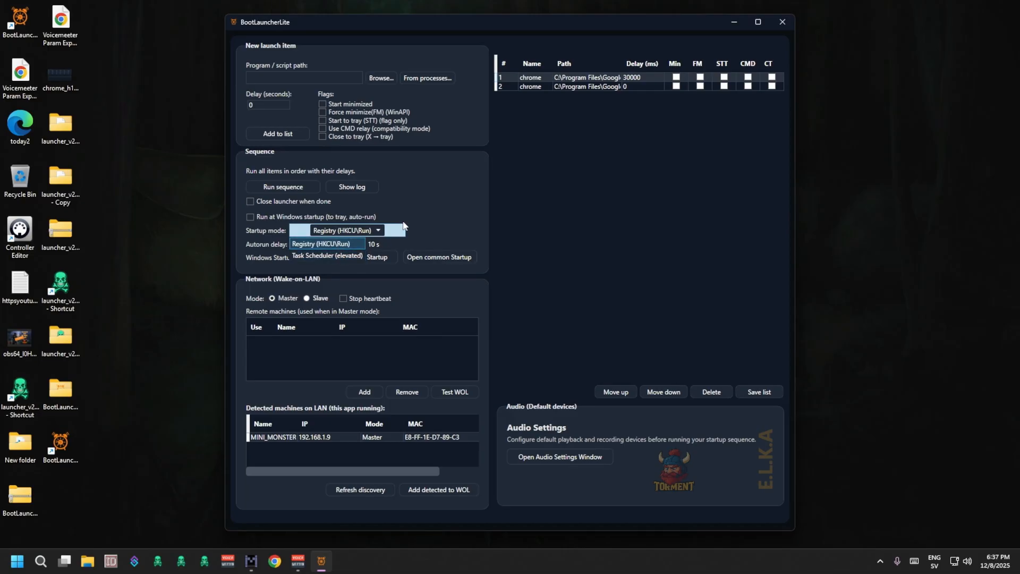
left_click(403, 204)
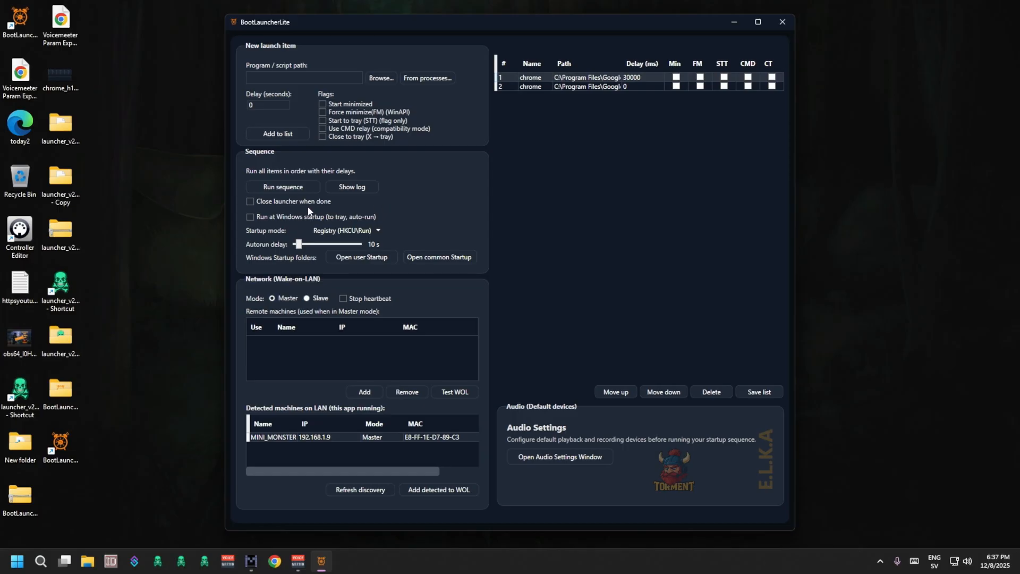
left_click(374, 190)
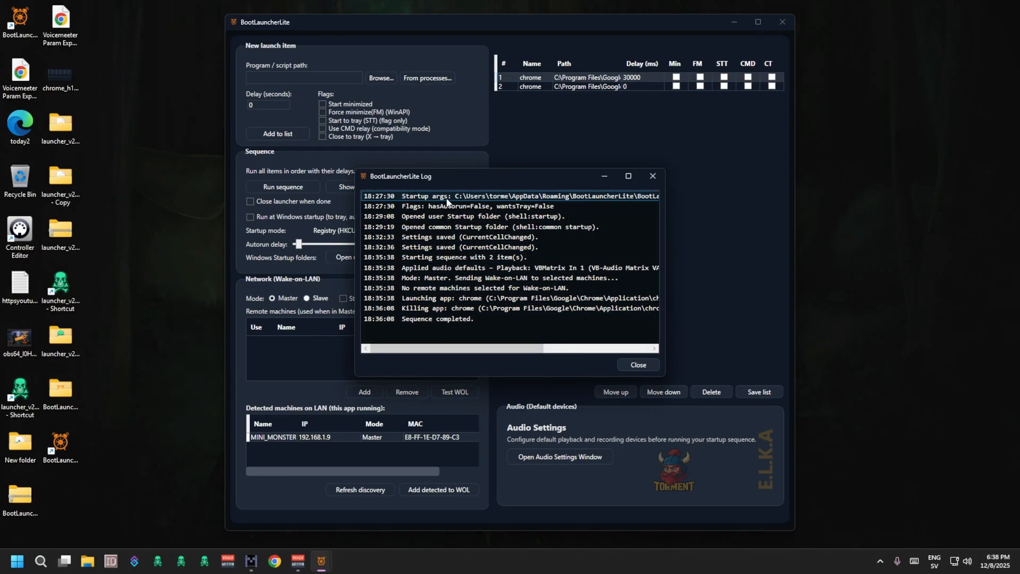
left_click(640, 364)
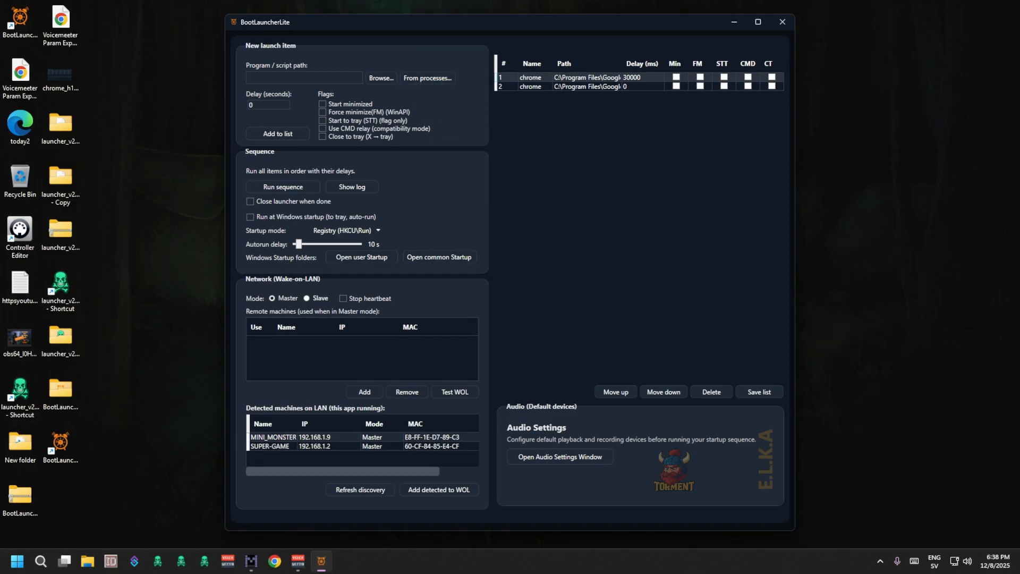
Select SUPER-GAME among the machines detected on the LAN and refresh the discovery.
left_click(328, 447)
left_click(307, 299)
left_click(295, 447)
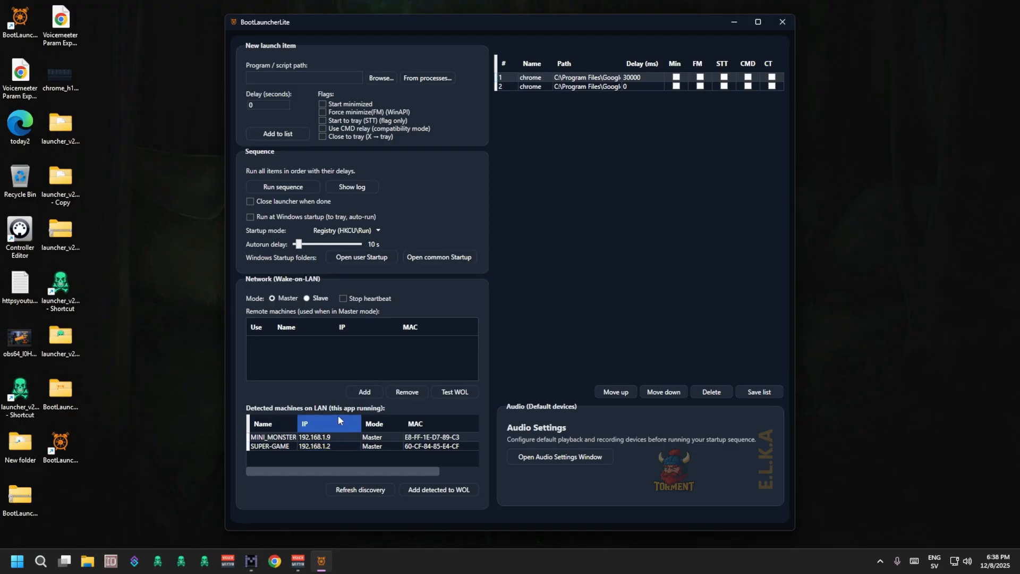
left_click(325, 448)
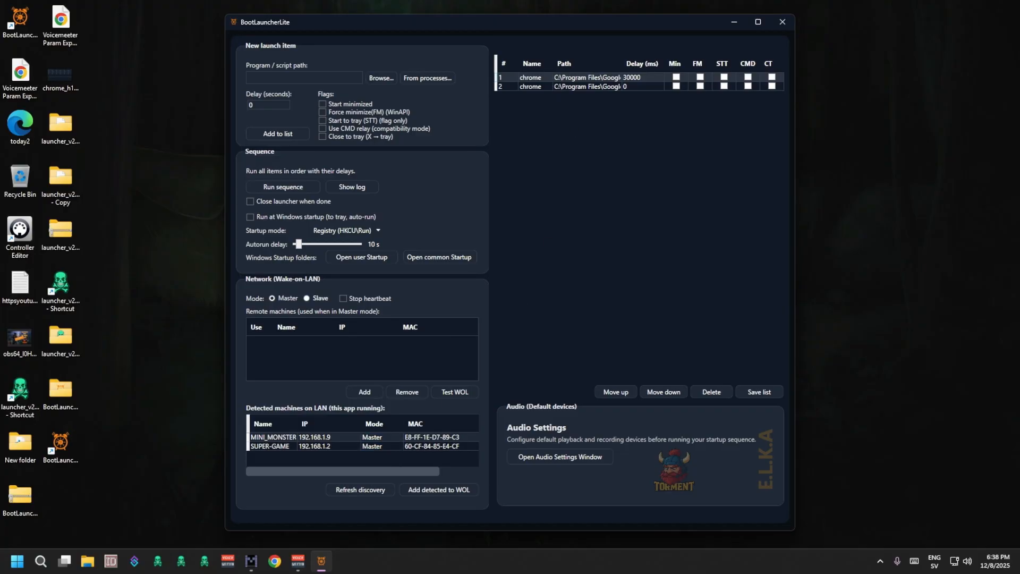
left_click(354, 495)
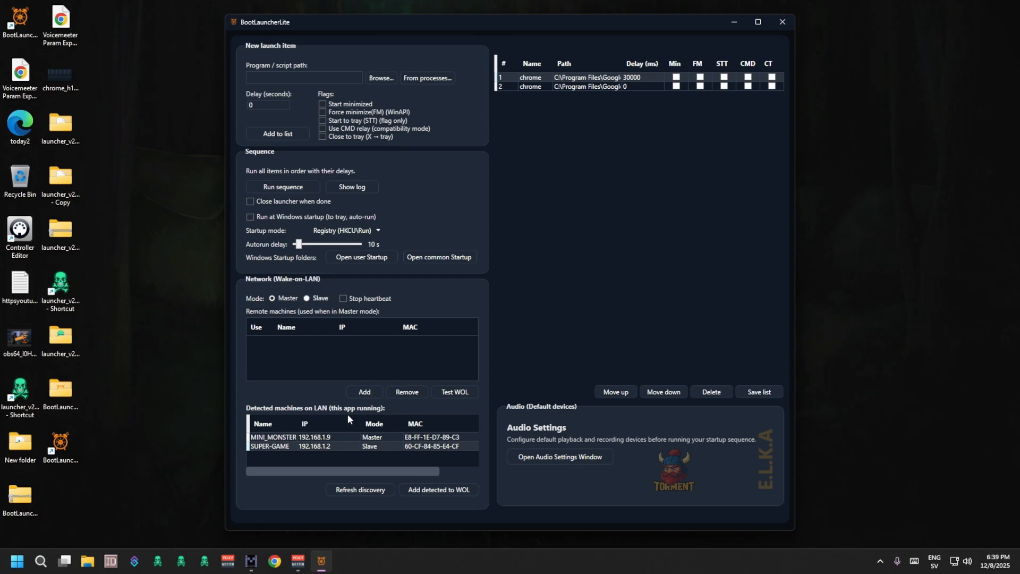
Use IP 192.168.1.2 from the SUPER-GAME node details and add that detected machine to the Wake-on-LAN list.
double_click(331, 444)
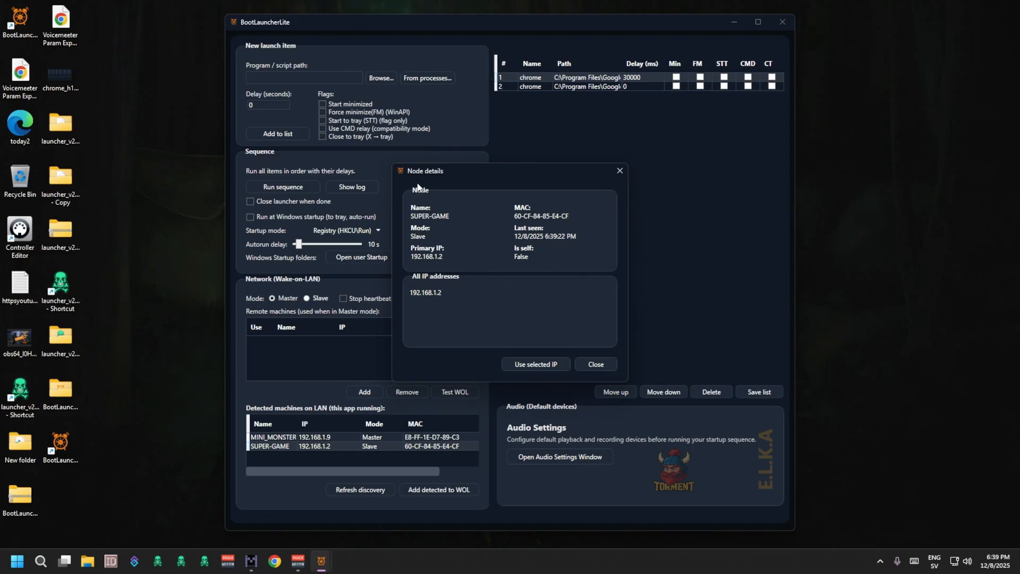
left_click(447, 294)
left_click(434, 292)
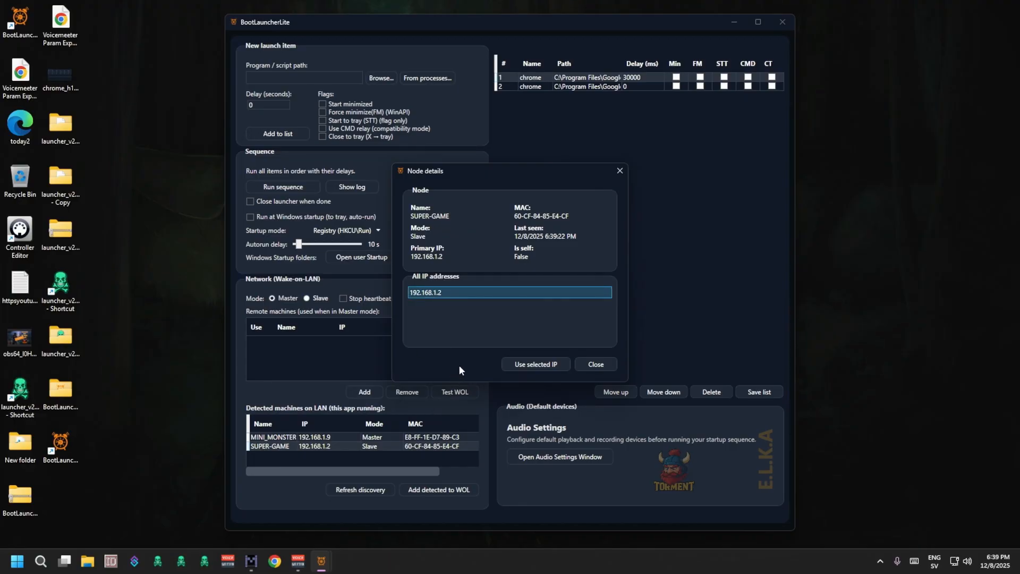
left_click(536, 366)
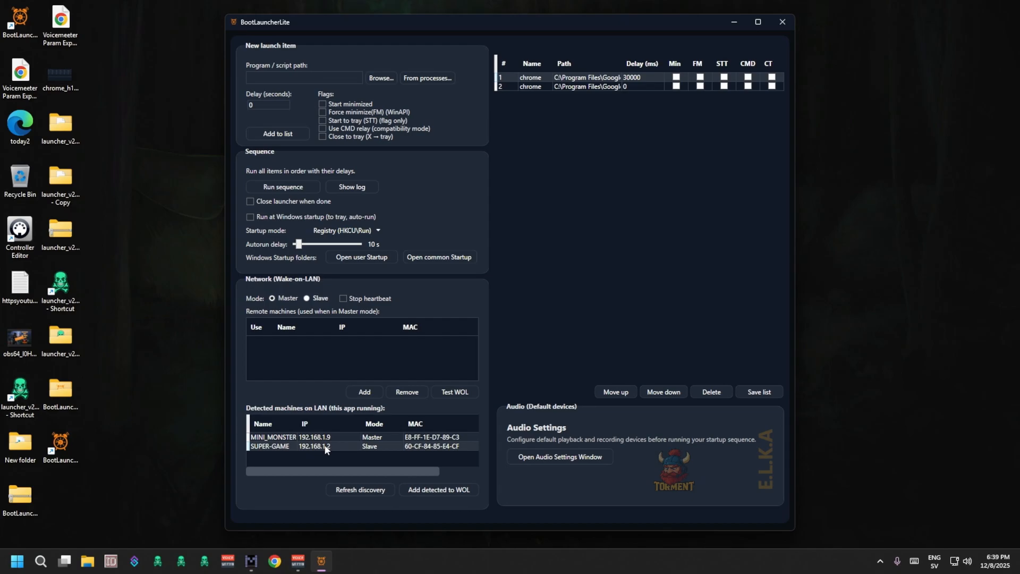
left_click(443, 494)
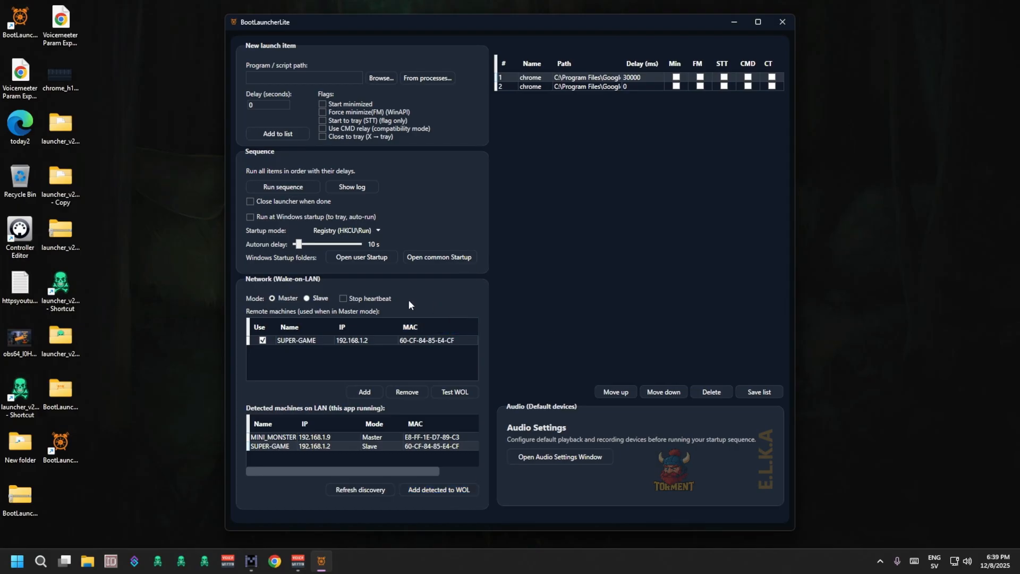
Try adding a blank machine to the remote machines list, open its name, IP and MAC cells for editing, and remove it.
left_click(263, 341)
left_click(368, 343)
left_click(364, 392)
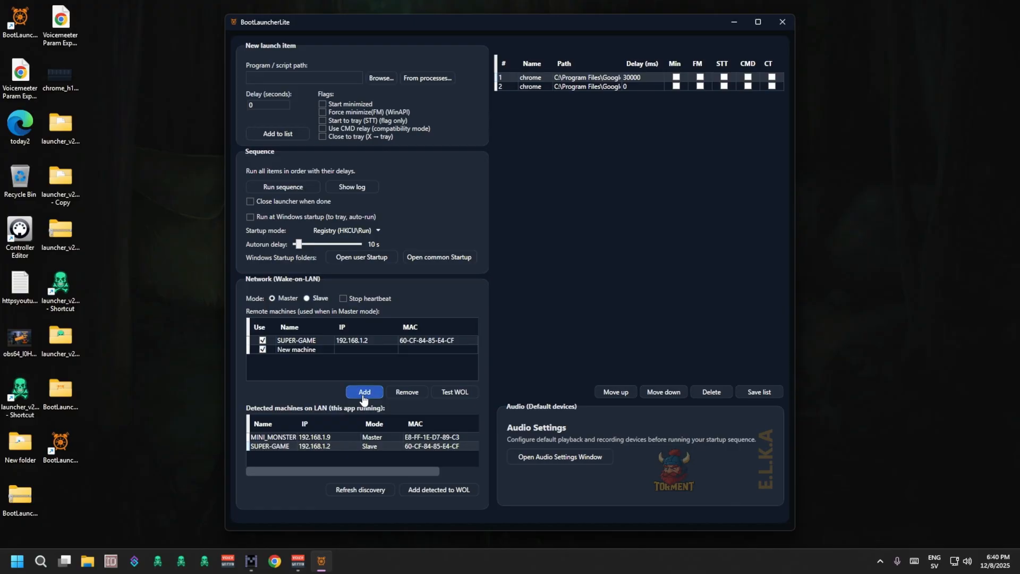
double_click(296, 350)
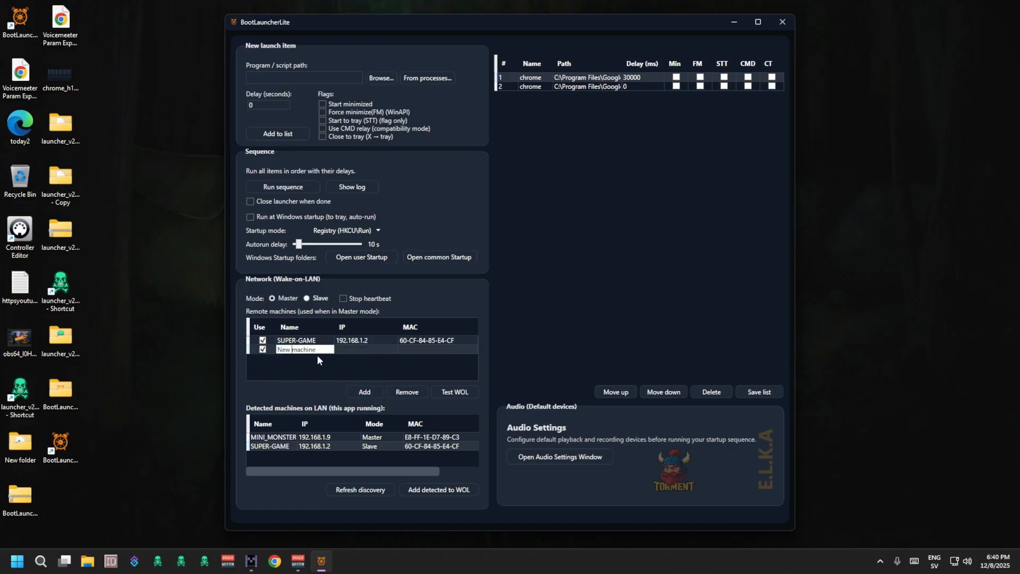
left_click(368, 352)
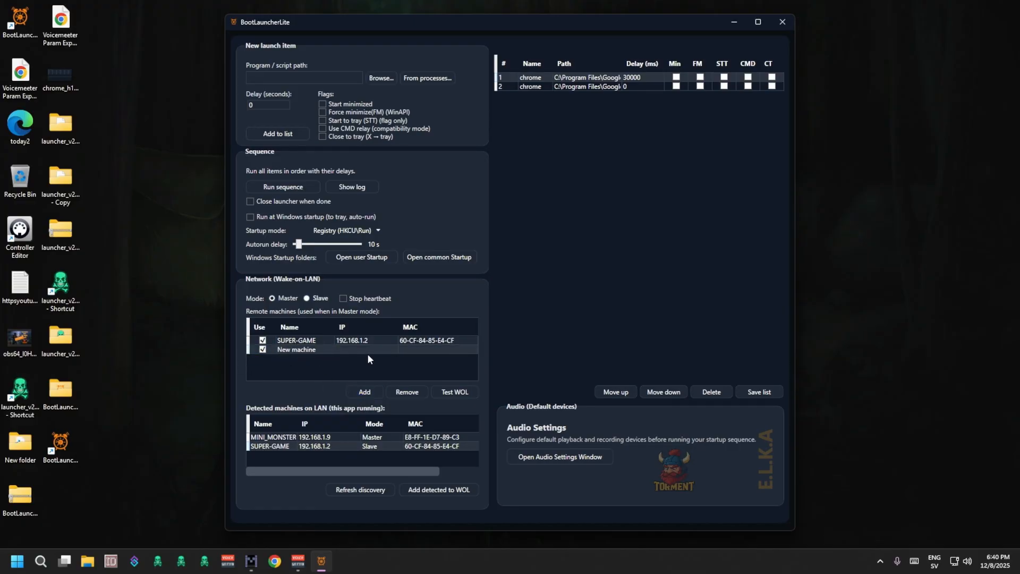
left_click(435, 351)
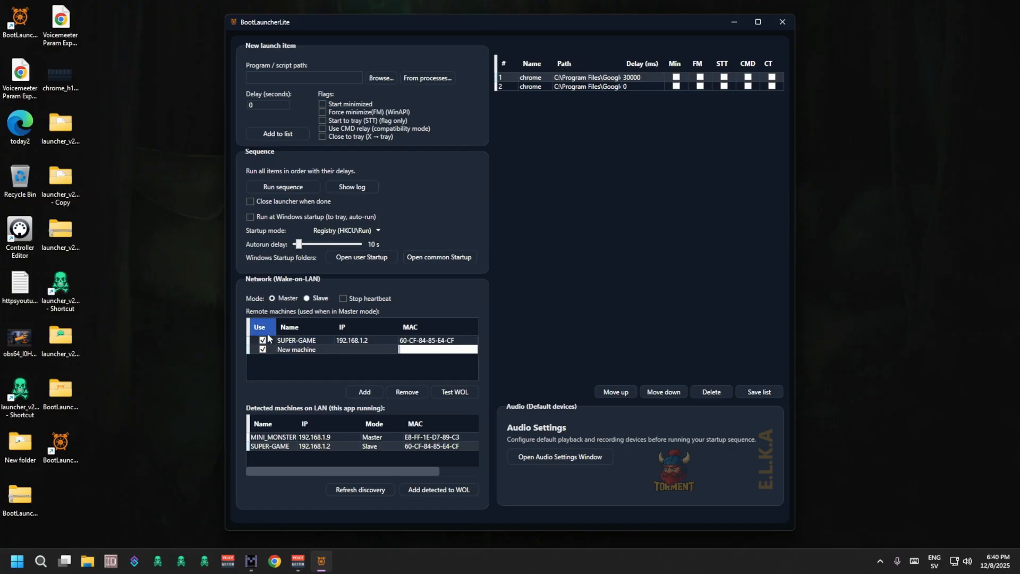
left_click(417, 398)
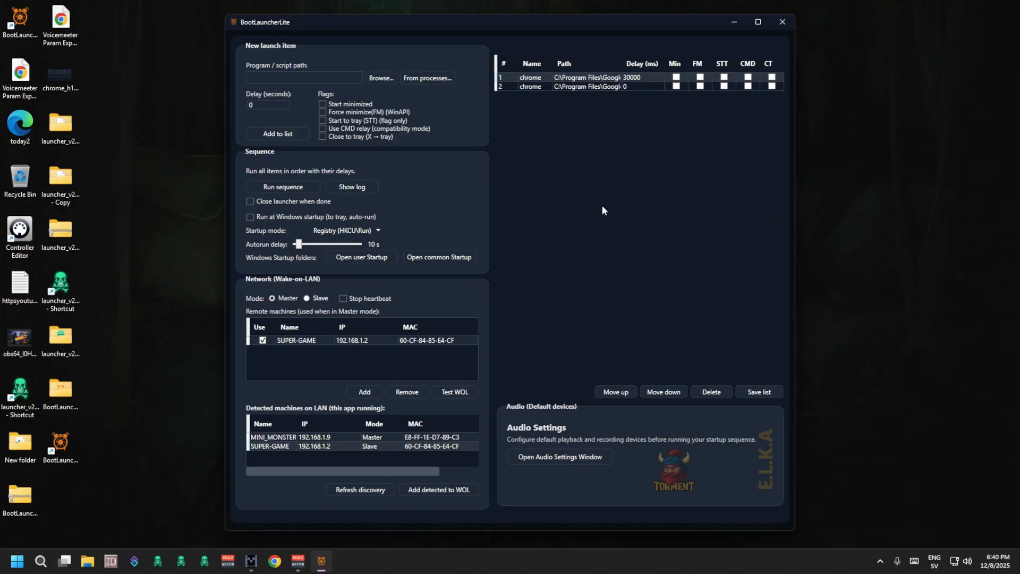
Open the launcher's audio settings, switch to Windows Sound settings and make Webcam 3 the default input device.
left_click(542, 457)
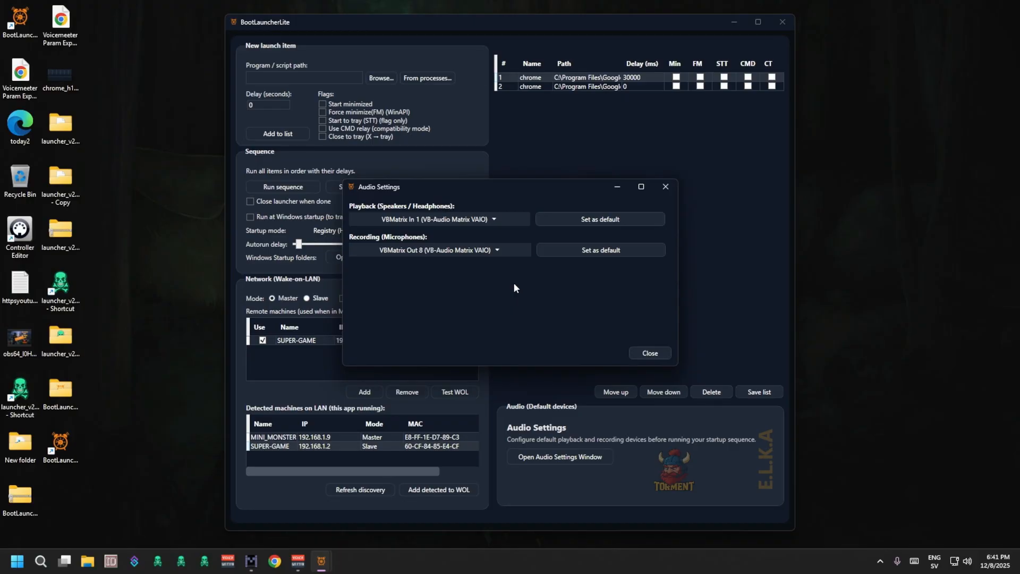
right_click(968, 563)
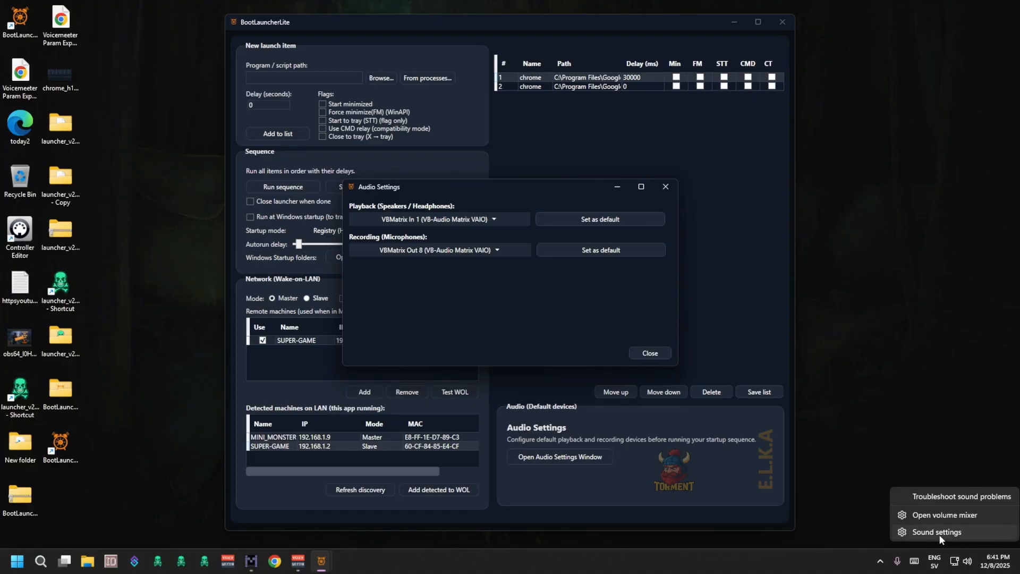
left_click(938, 533)
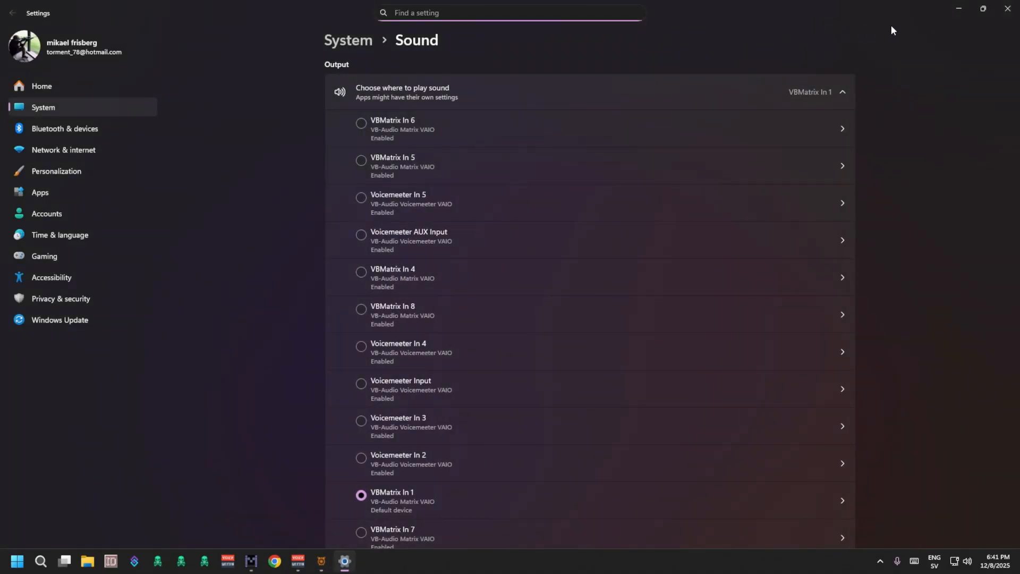
left_click(983, 10)
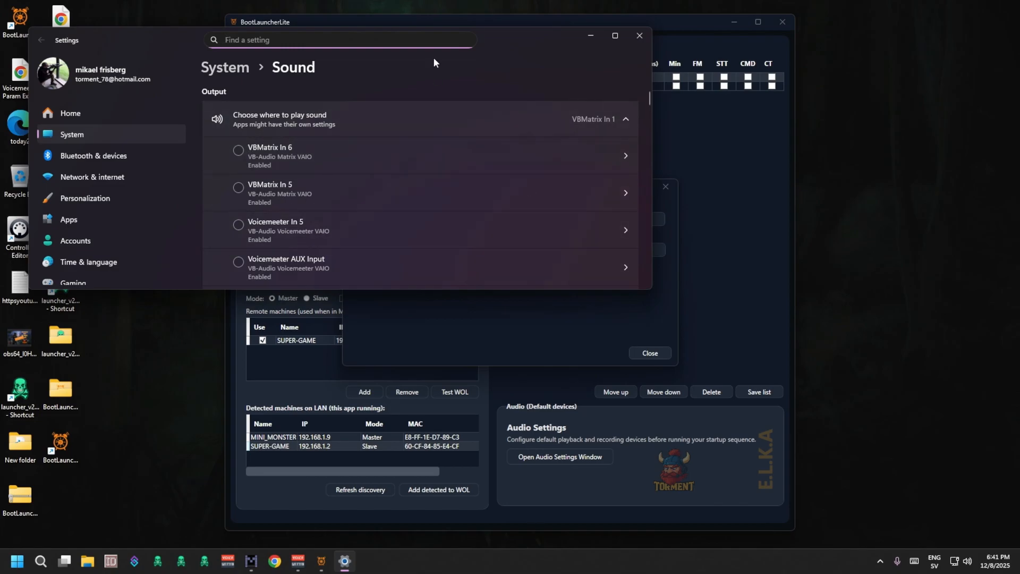
left_click_drag(505, 39, 665, 212)
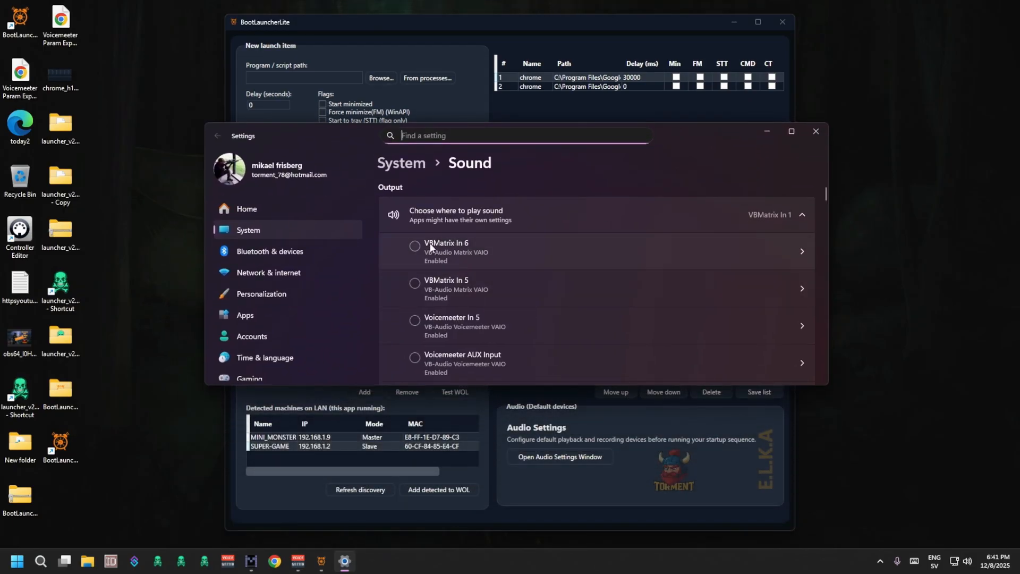
scroll(635, 292, "down", 10)
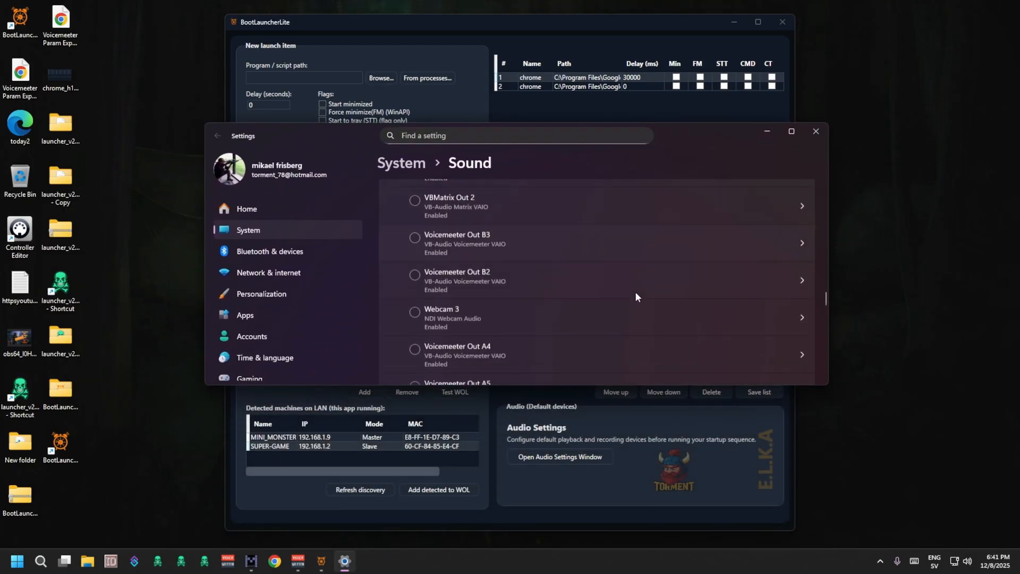
left_click(422, 274)
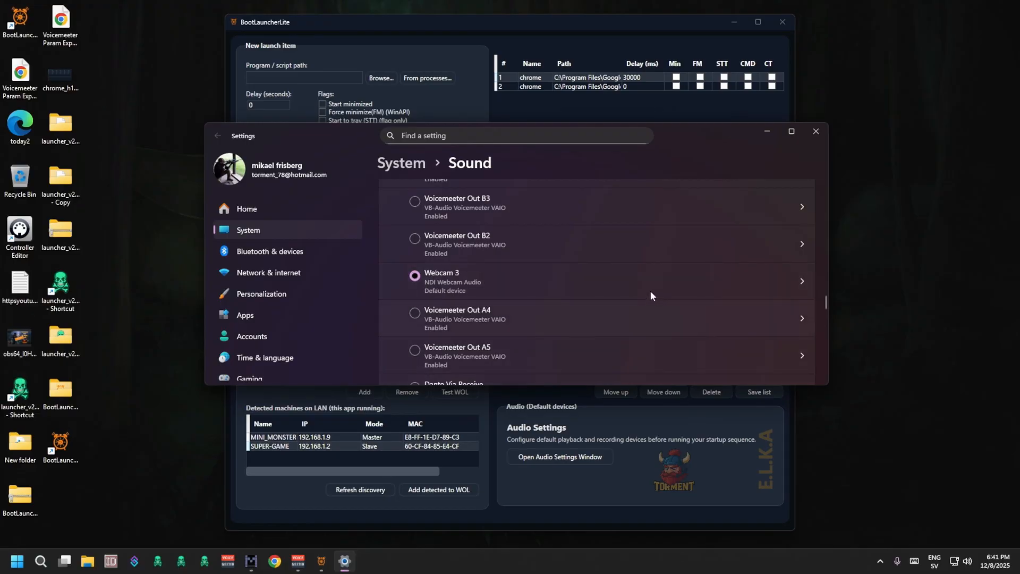
left_click(814, 132)
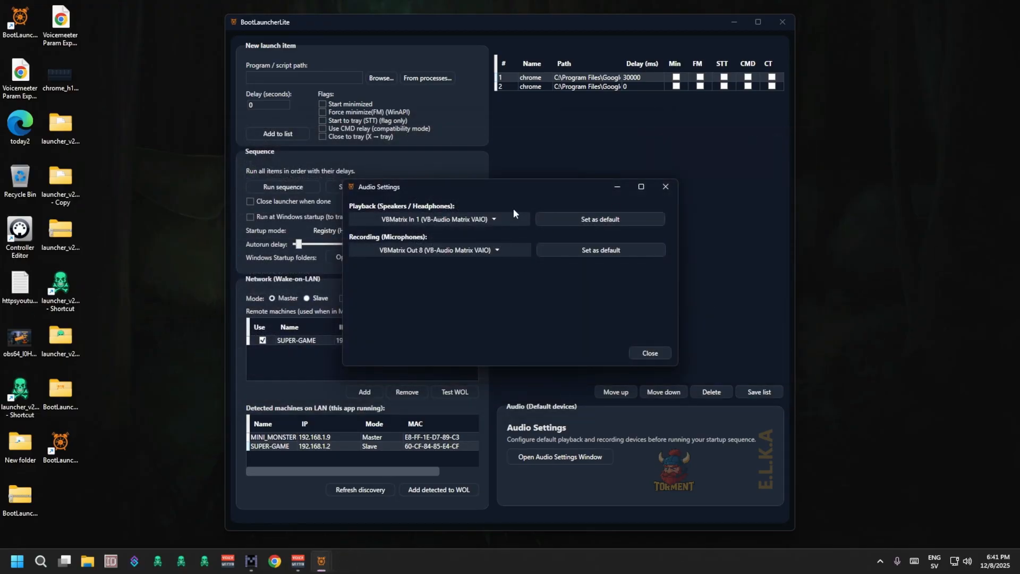
Set VBMatrix In 1 as the default playback device and VBMatrix Out 8 as the default recording device.
left_click(615, 225)
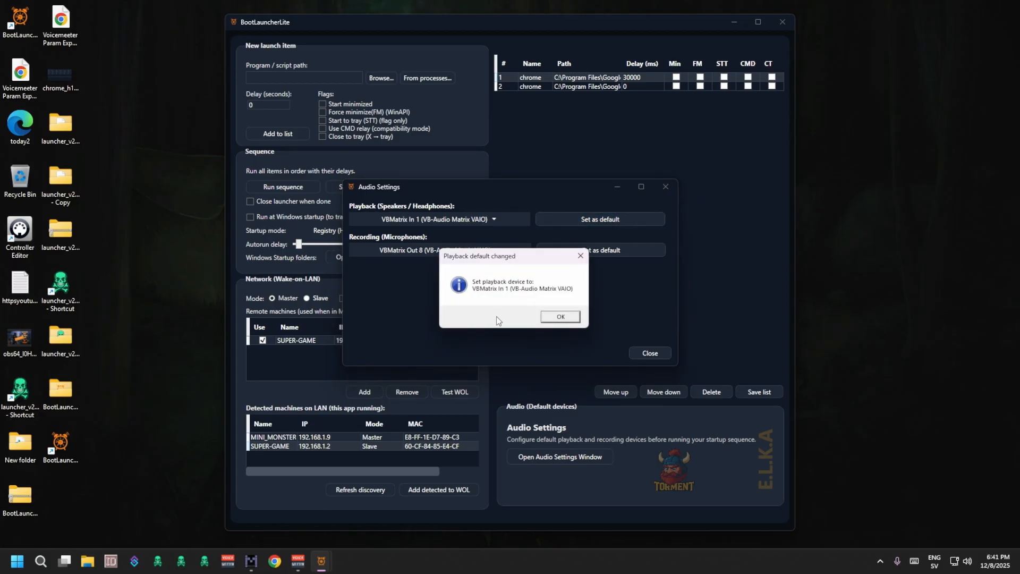
left_click(557, 315)
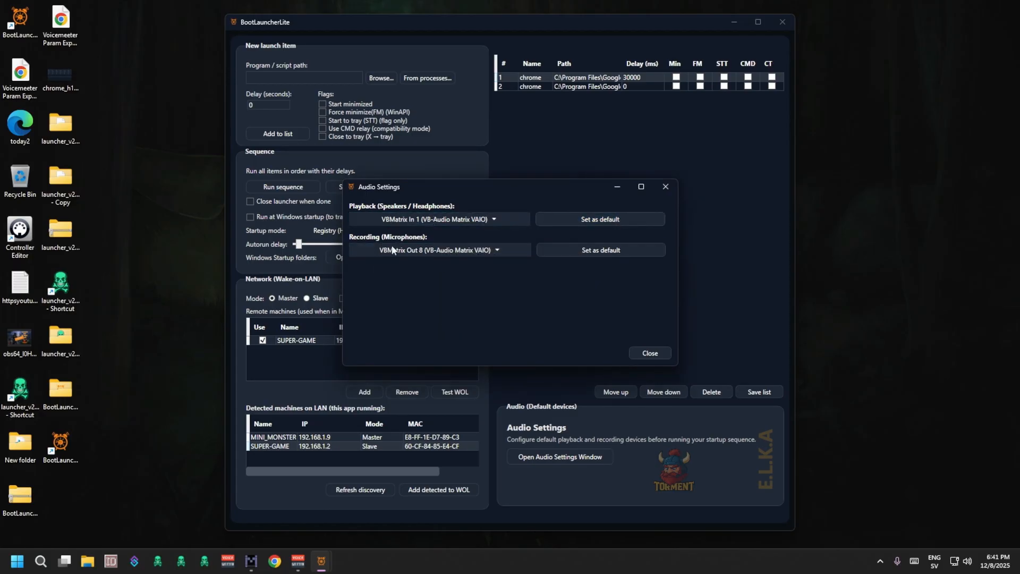
left_click(607, 254)
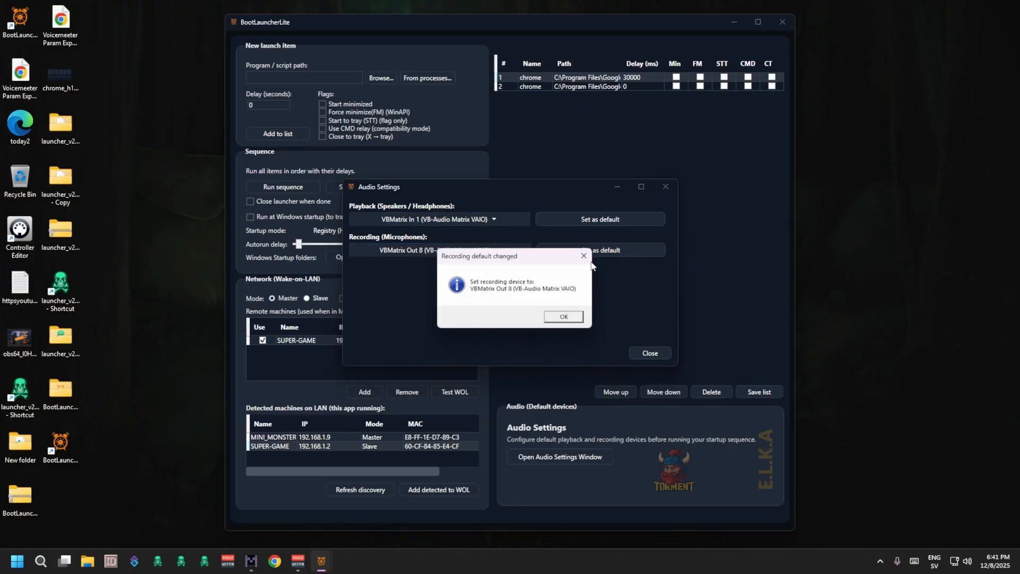
left_click(576, 319)
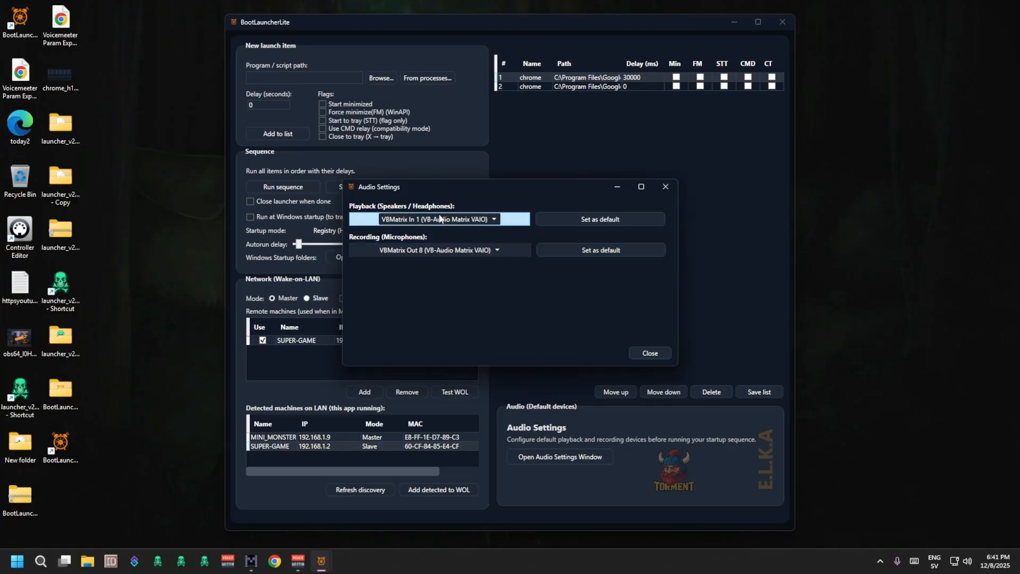
left_click(587, 252)
left_click(551, 320)
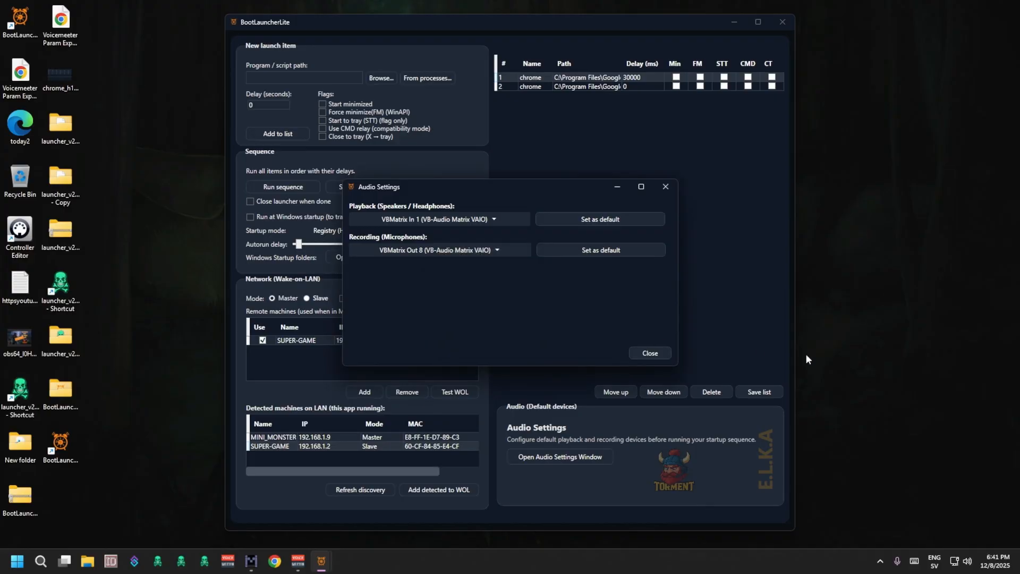
Check the default output and input devices in Windows Sound settings, and close both sound windows.
left_click(967, 561)
left_click(966, 561)
right_click(967, 561)
left_click(956, 533)
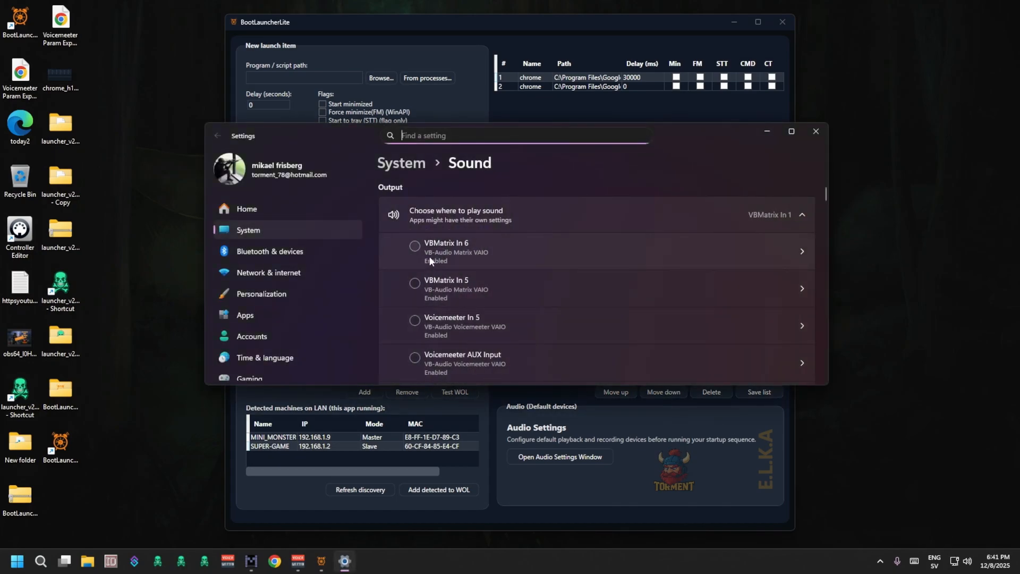
scroll(505, 257, "down", 3)
scroll(521, 263, "down", 5)
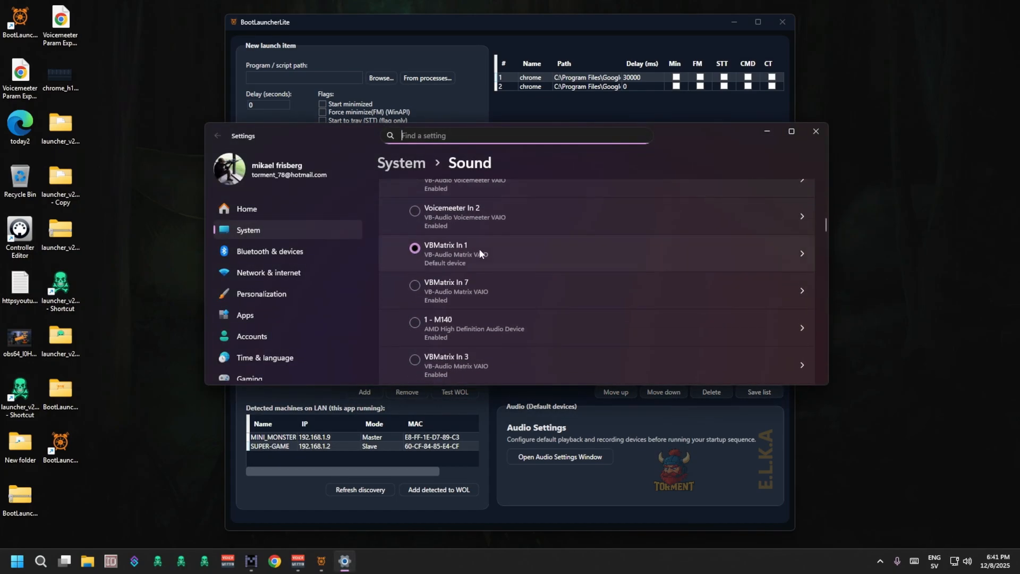
scroll(521, 263, "down", 5)
scroll(524, 263, "down", 4)
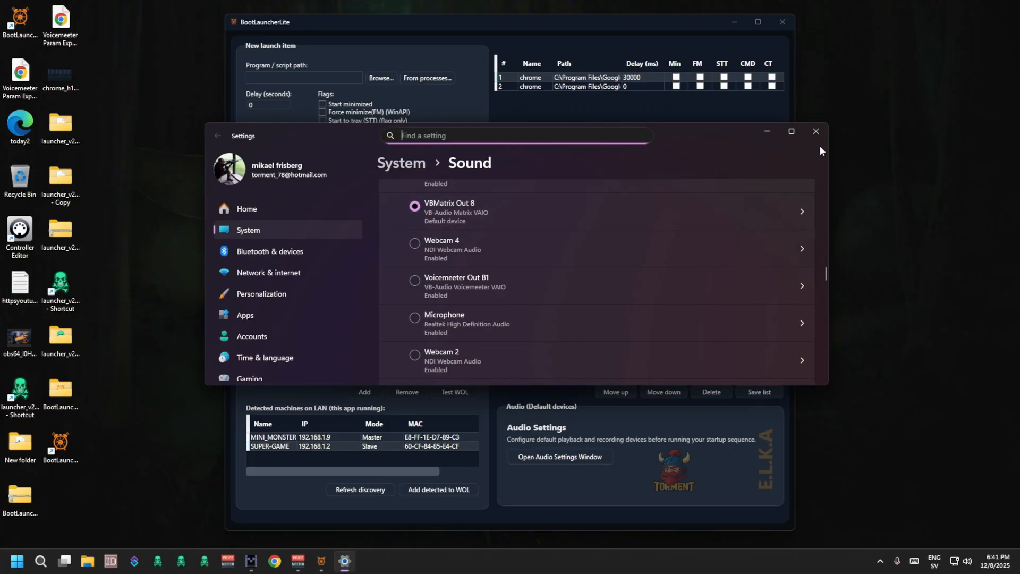
left_click(815, 131)
left_click(649, 352)
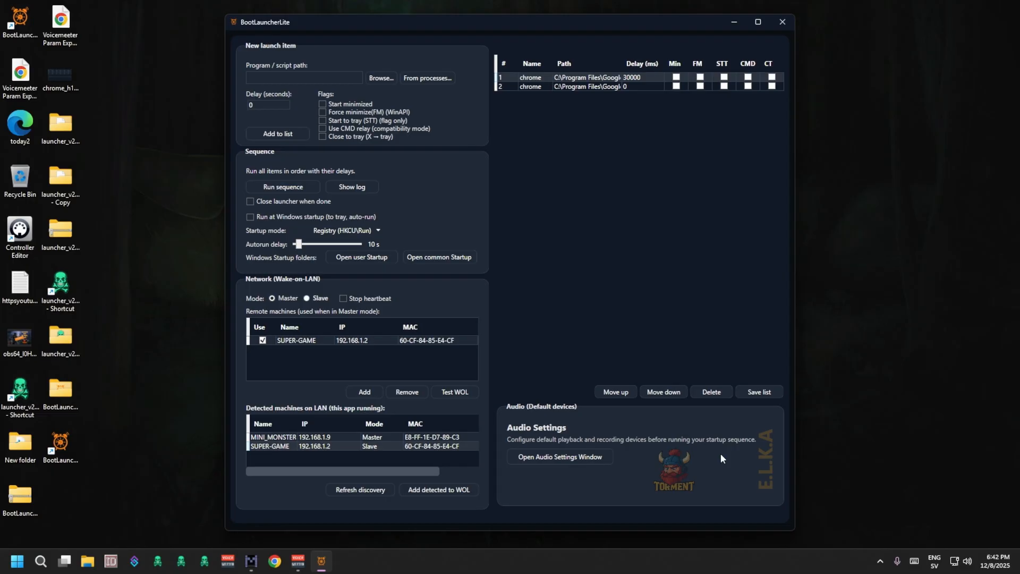
Try switching the Stop heartbeat option on and off in the Wake-on-LAN network settings.
left_click(343, 298)
left_click(343, 299)
left_click(350, 298)
left_click(351, 299)
left_click(350, 301)
left_click_drag(512, 531, 551, 564)
scroll(465, 272, "down", 2)
scroll(462, 278, "up", 2)
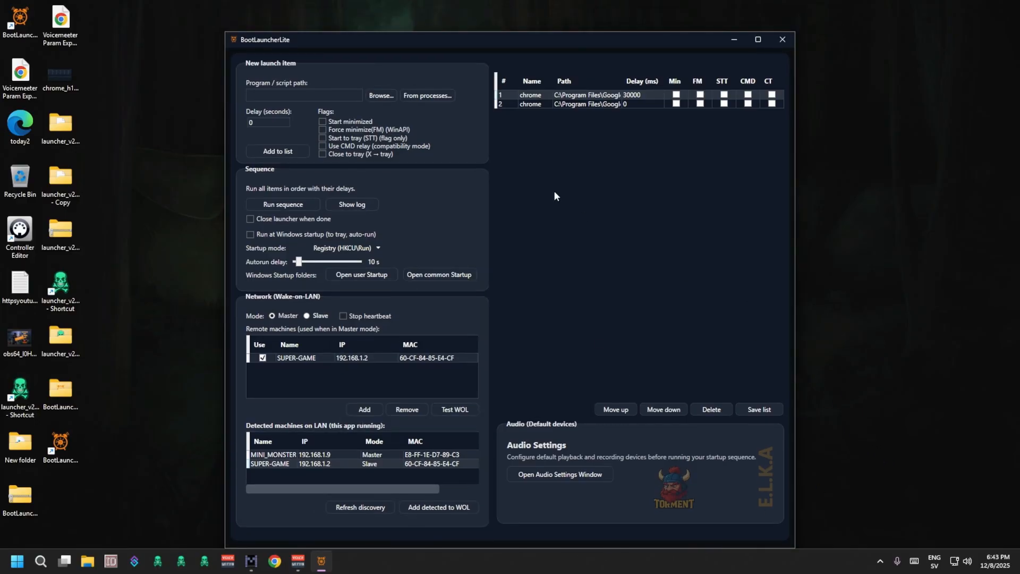
Close BootLauncherLite and launch the full BootLauncher from its desktop shortcut.
left_click(790, 41)
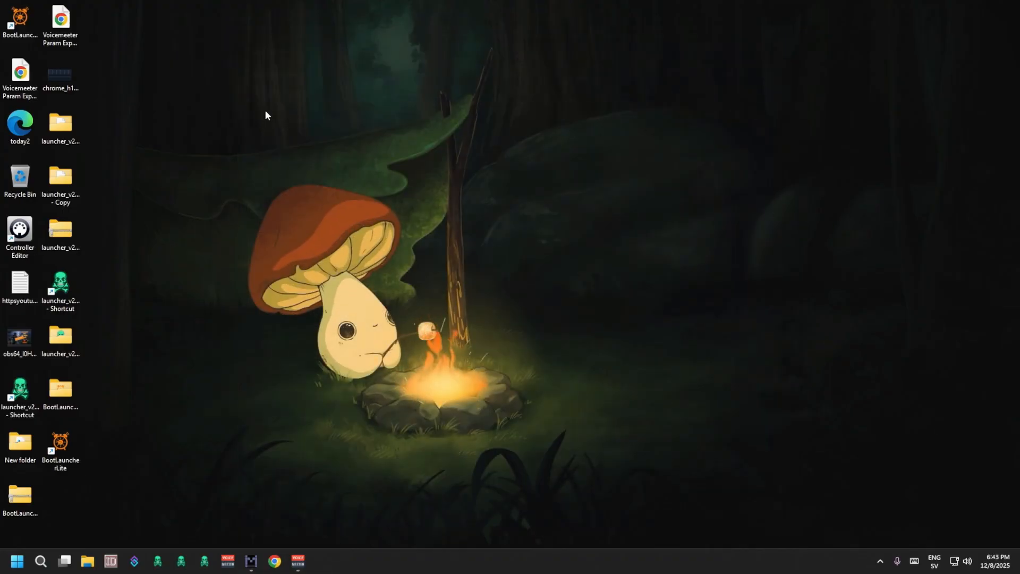
left_click(30, 17)
key("Return")
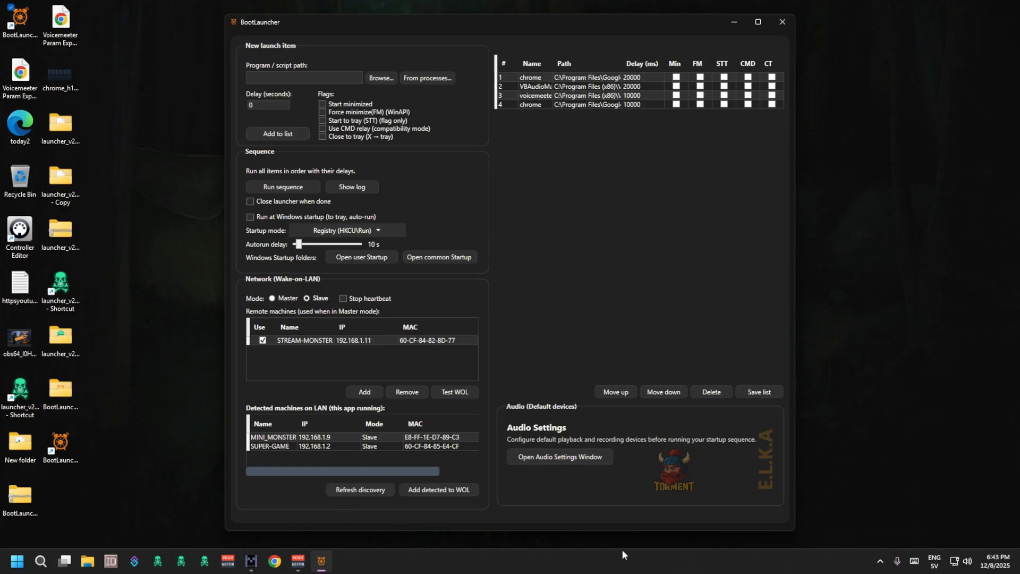
Open the color theme settings, try the Default and GPT presets, and apply the Classic preset.
right_click(545, 24)
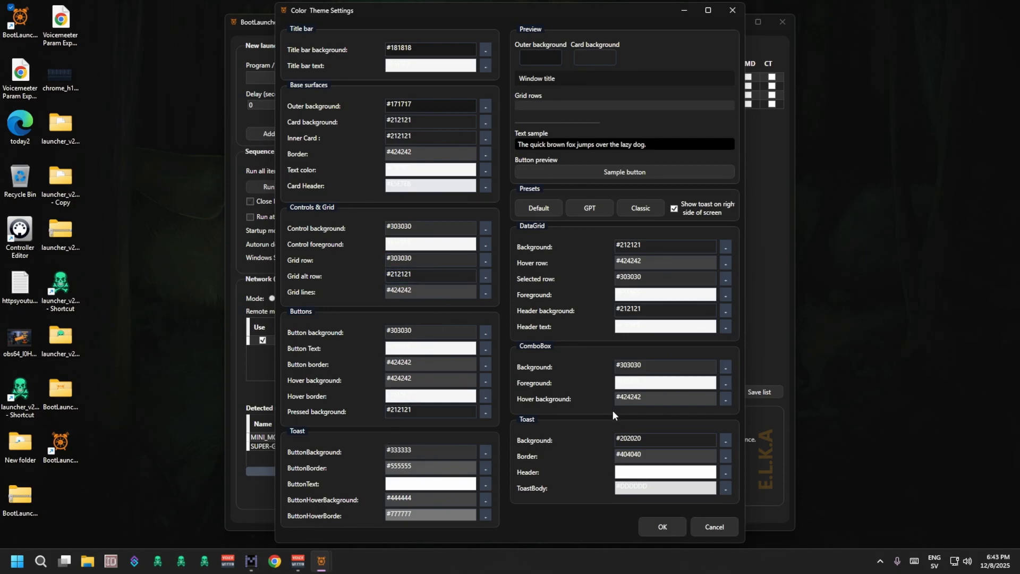
left_click(539, 208)
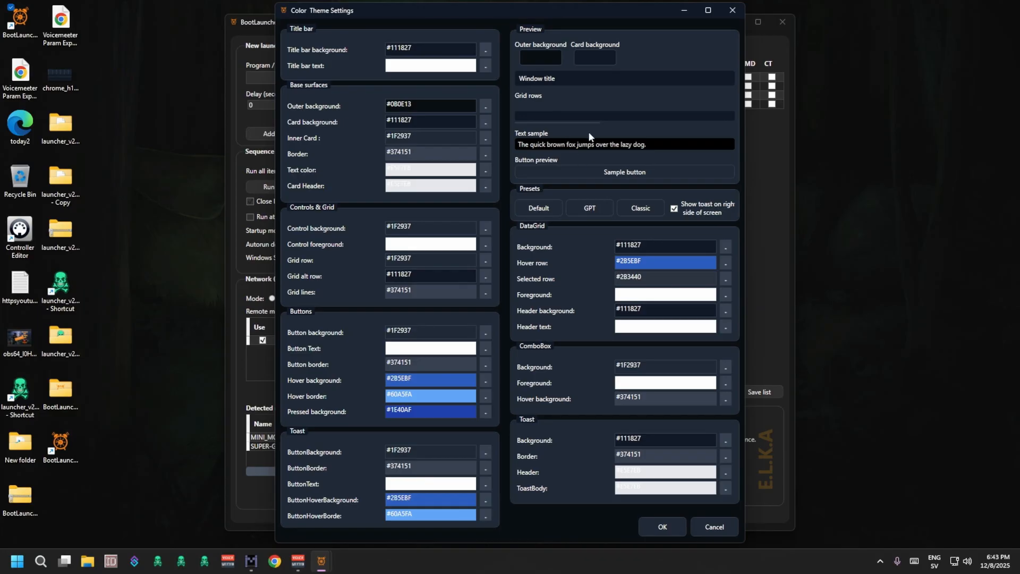
left_click(590, 210)
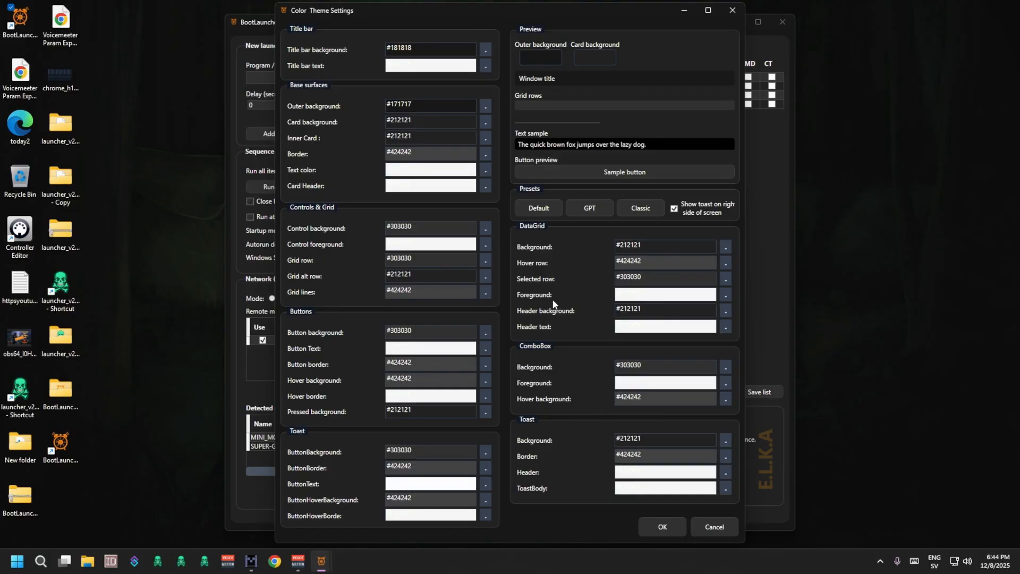
left_click(648, 212)
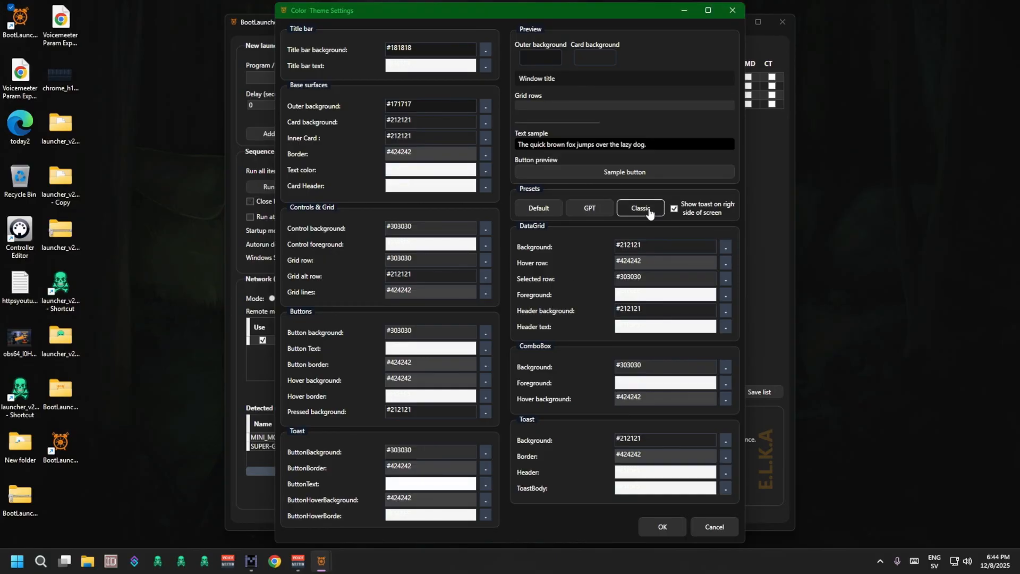
left_click(664, 526)
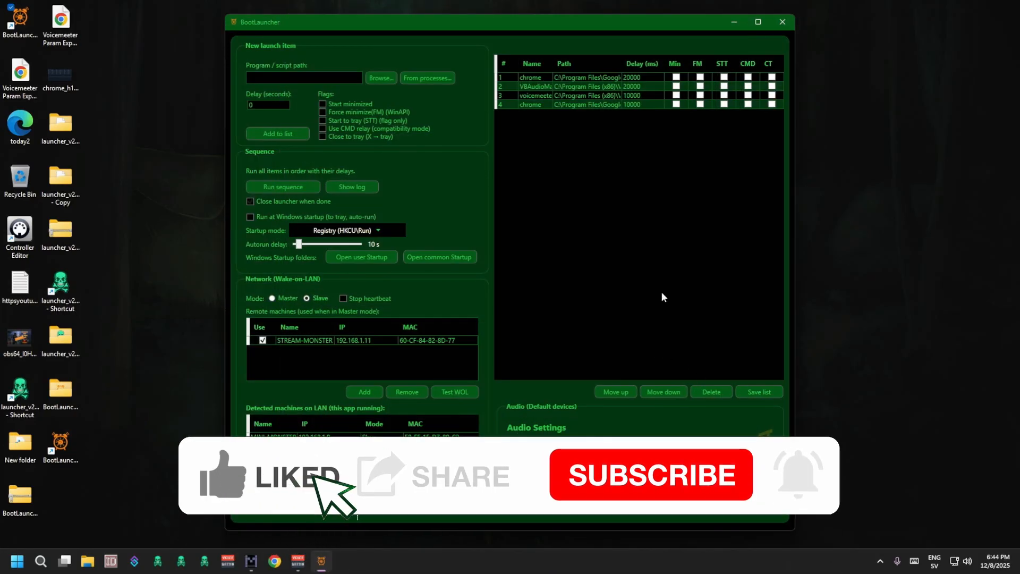